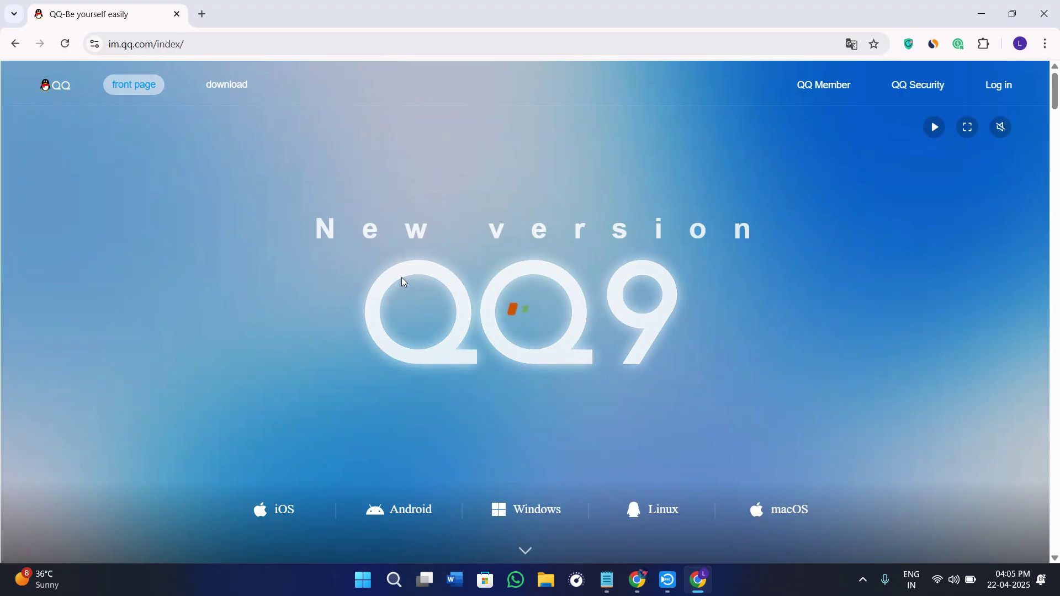
pyautogui.scroll(-4, 402, 277)
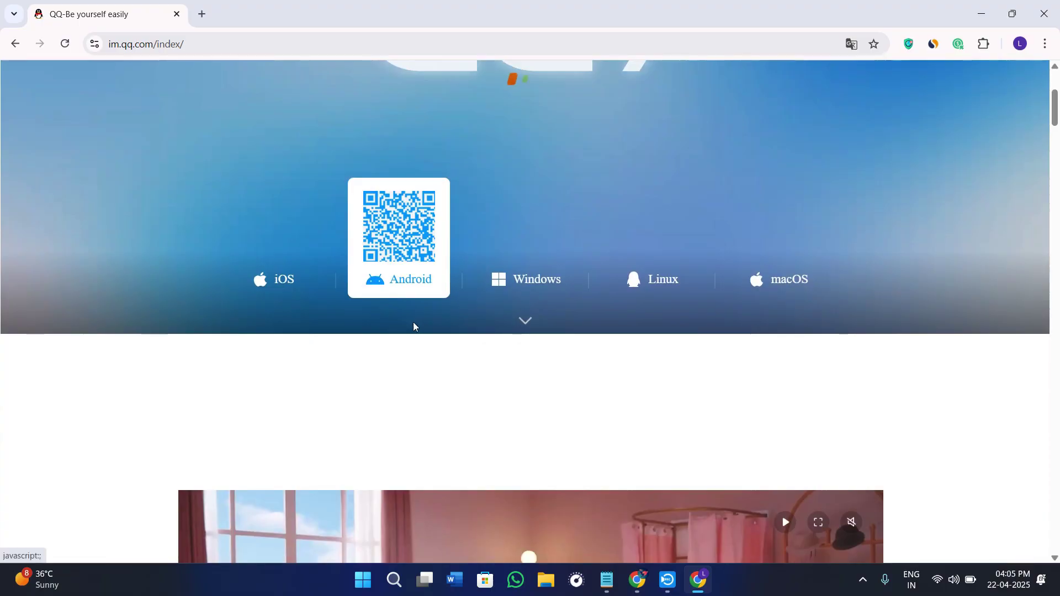
pyautogui.scroll(-4, 413, 326)
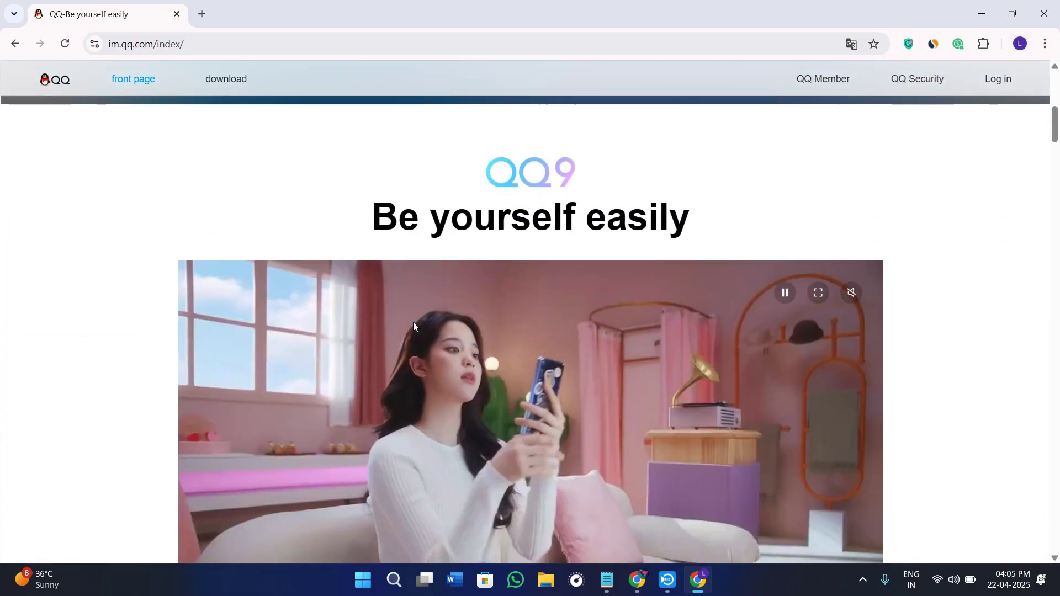
pyautogui.scroll(8, 413, 322)
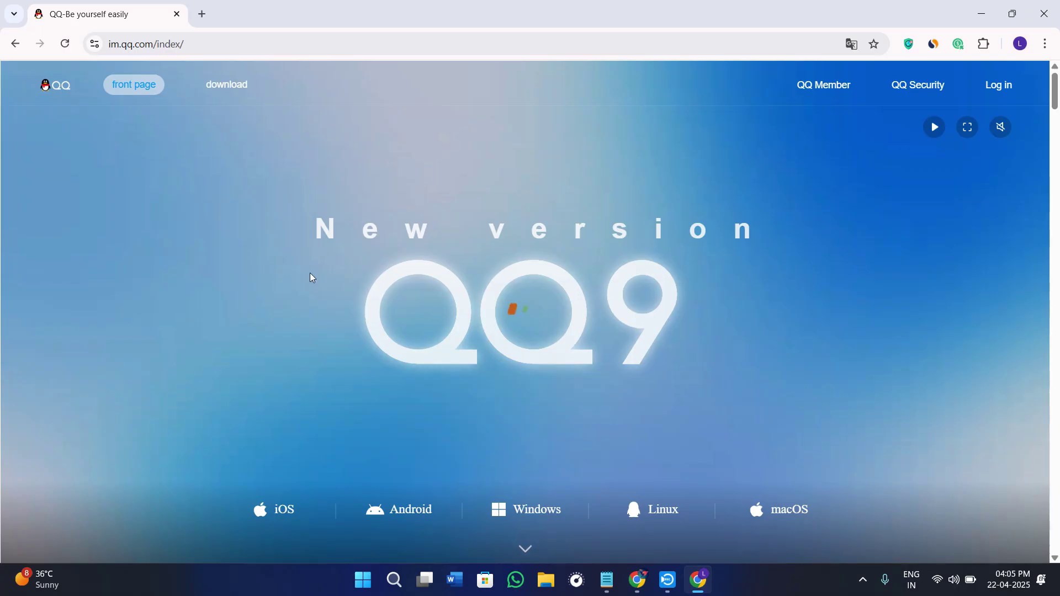
pyautogui.scroll(-1, 319, 265)
pyautogui.scroll(1, 319, 265)
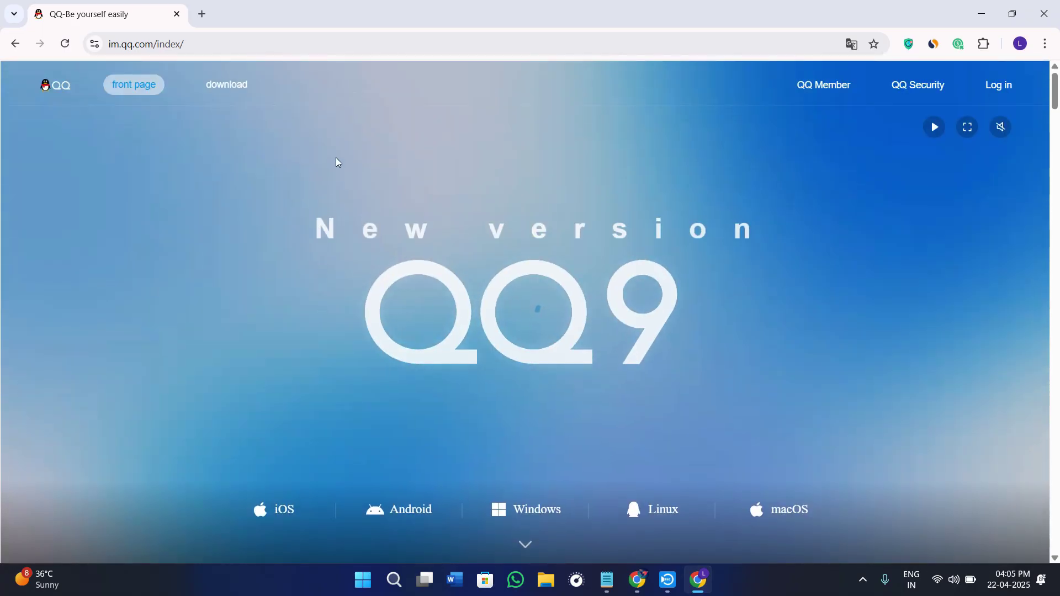
# Step: Search Google for "qq" in a new browser tab
pyautogui.click(201, 39)
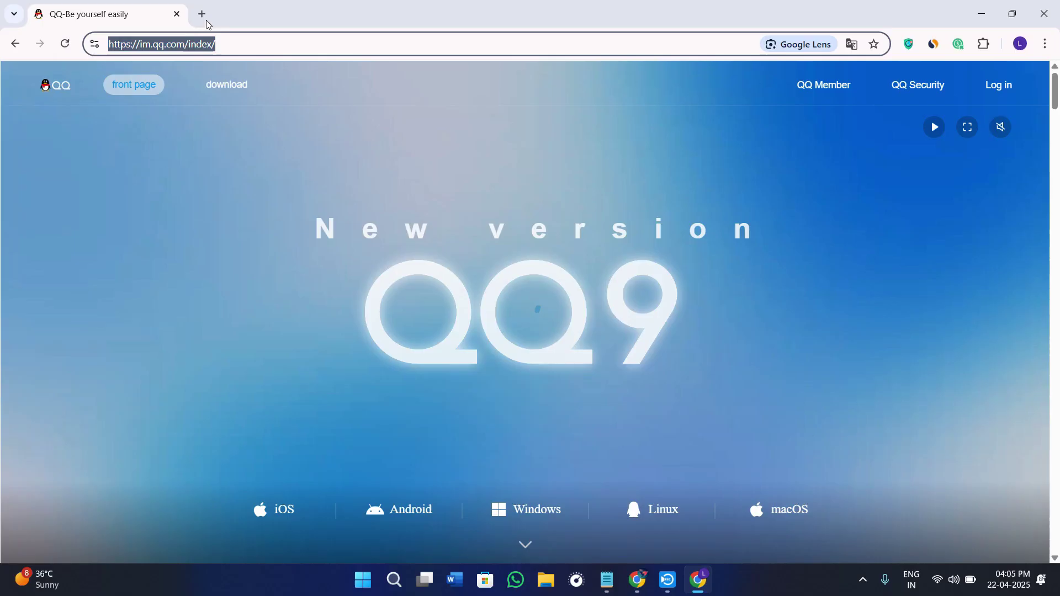
pyautogui.click(255, 18)
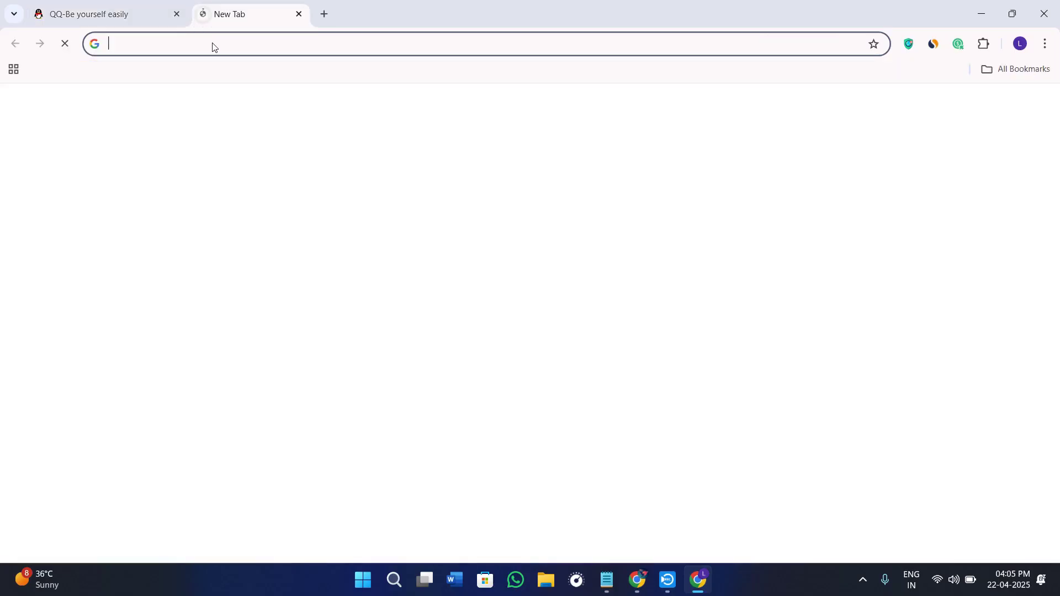
pyautogui.click(219, 43)
pyautogui.click(167, 71)
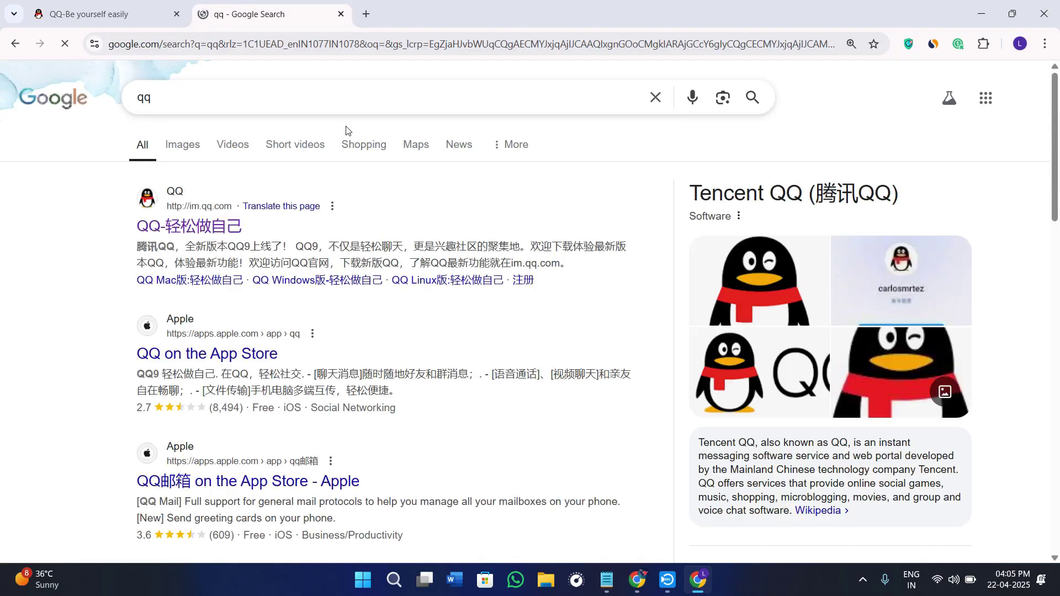
# Step: Open the QQ on the App Store and QQ Google Play search results in separate new tabs
pyautogui.scroll(-2, 113, 353)
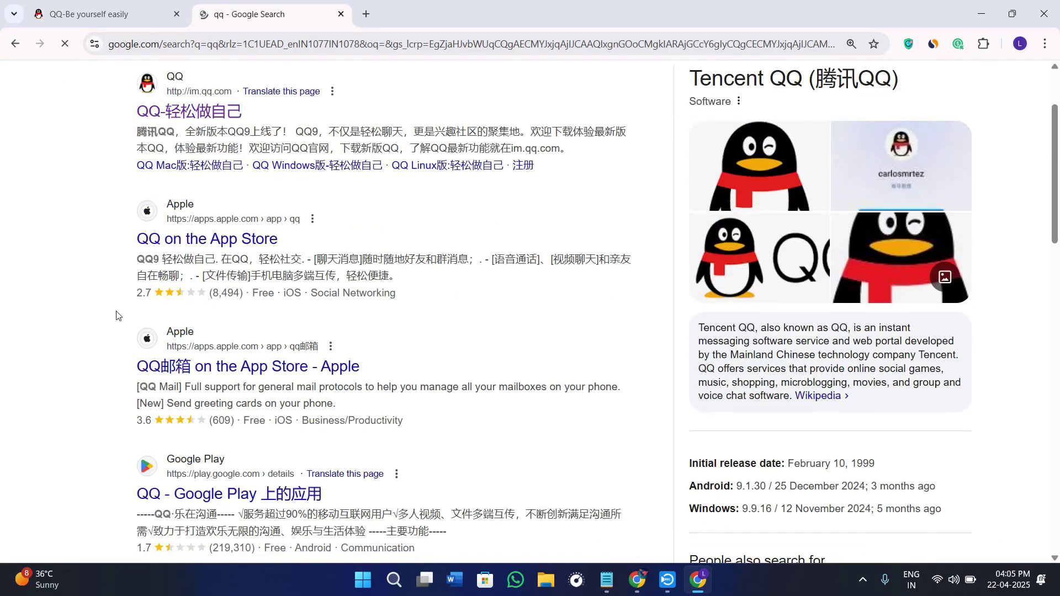
pyautogui.rightClick(199, 244)
pyautogui.click(249, 251)
pyautogui.scroll(-4, 275, 354)
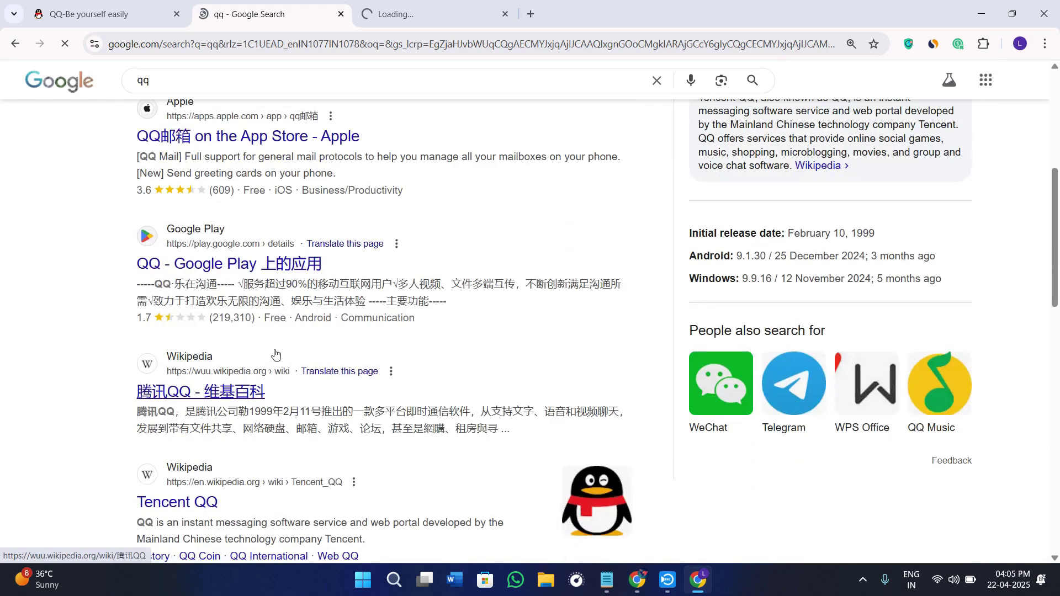
pyautogui.rightClick(245, 264)
pyautogui.click(289, 280)
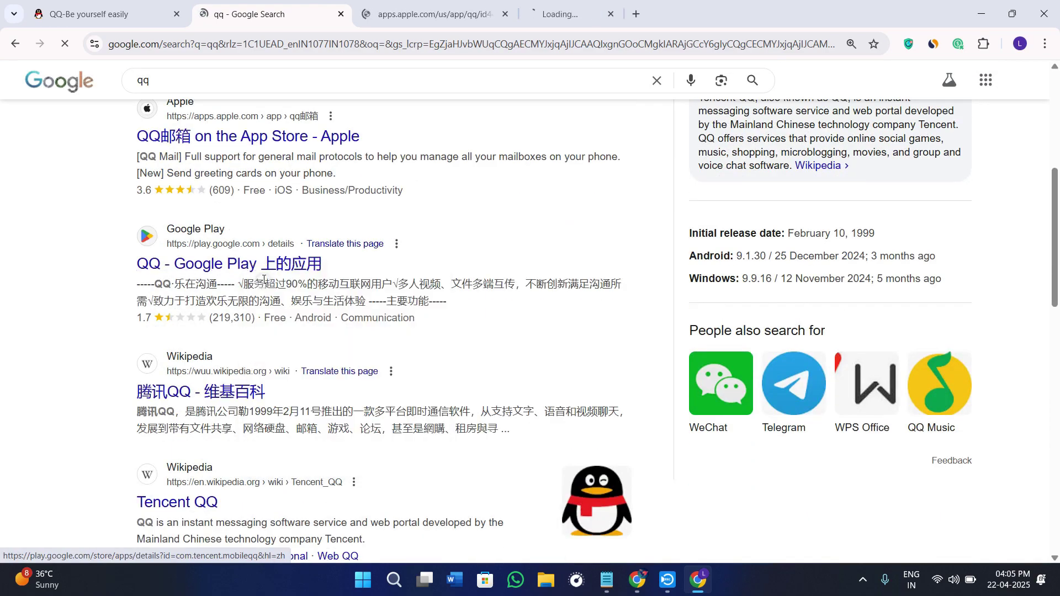
# Step: View the App Store and Google Play pages for QQ, and return to the official QQ site
pyautogui.click(410, 4)
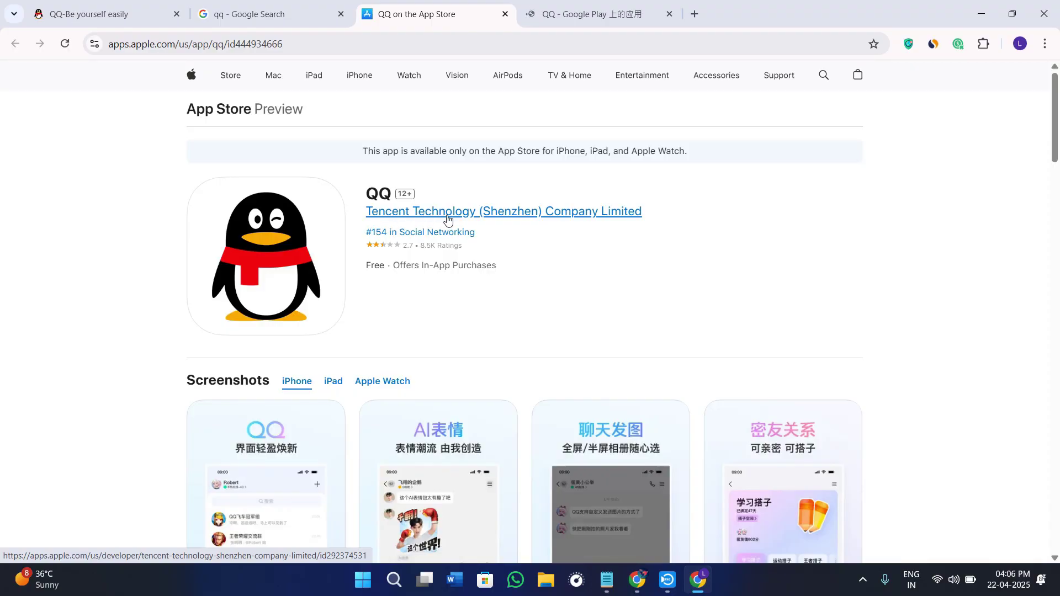
pyautogui.click(581, 4)
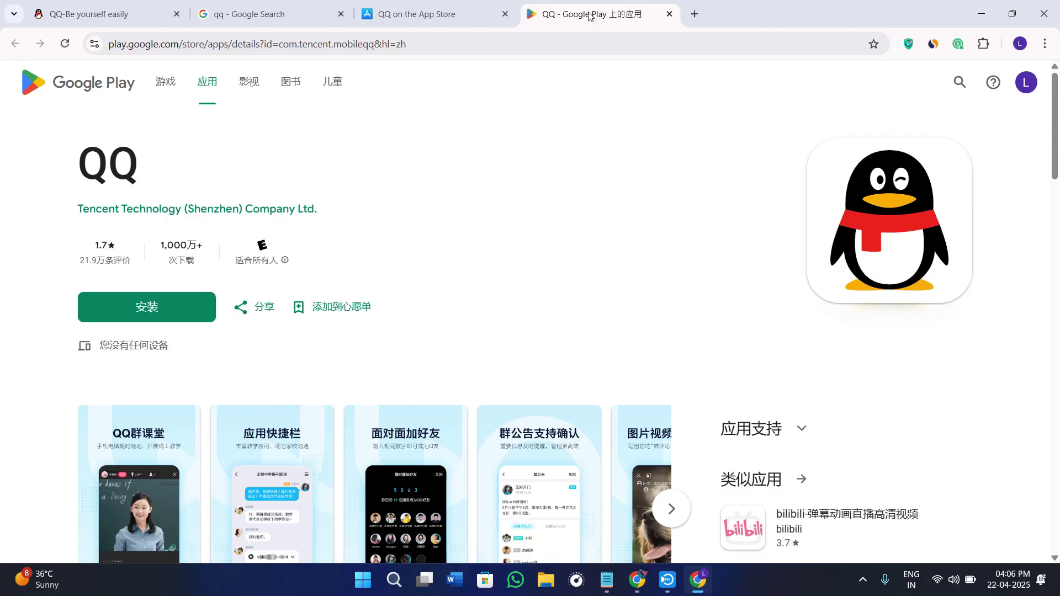
pyautogui.click(111, 14)
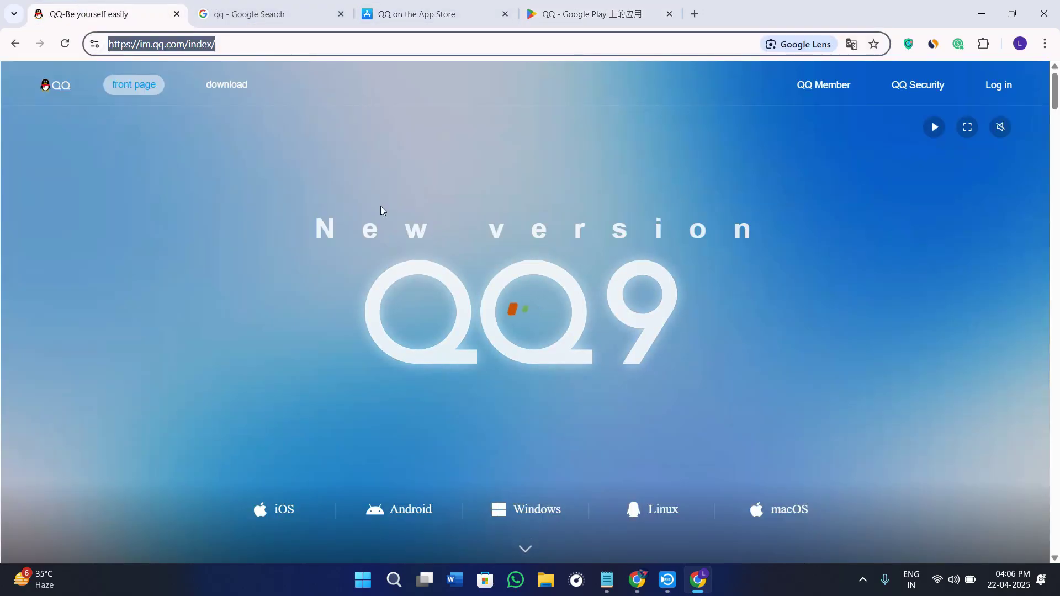
# Step: Close the App Store and Google Play pages and go back to the official QQ site
pyautogui.click(450, 5)
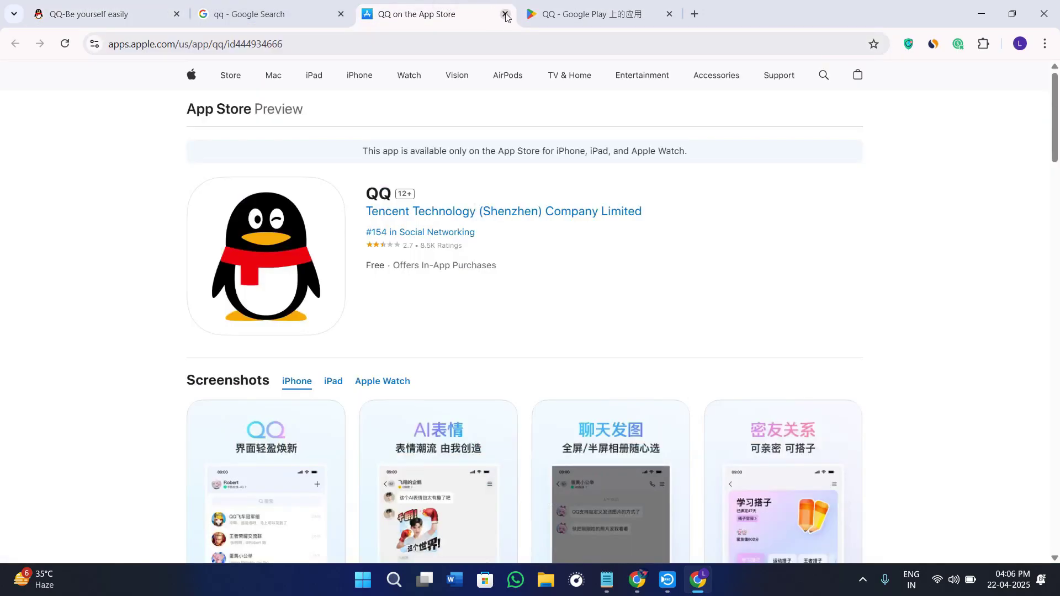
pyautogui.click(505, 15)
pyautogui.click(505, 14)
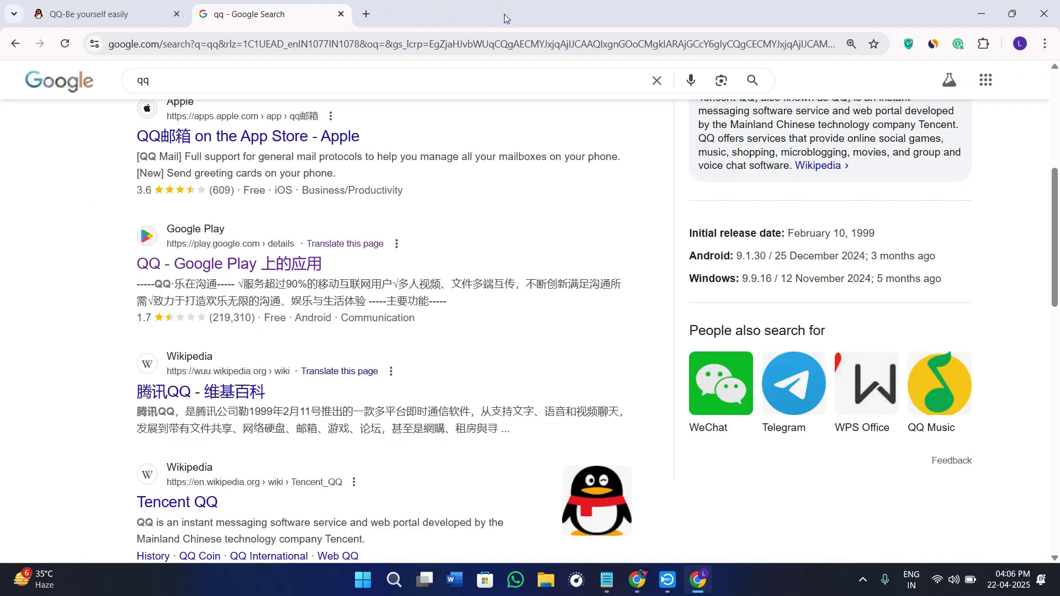
pyautogui.click(109, 17)
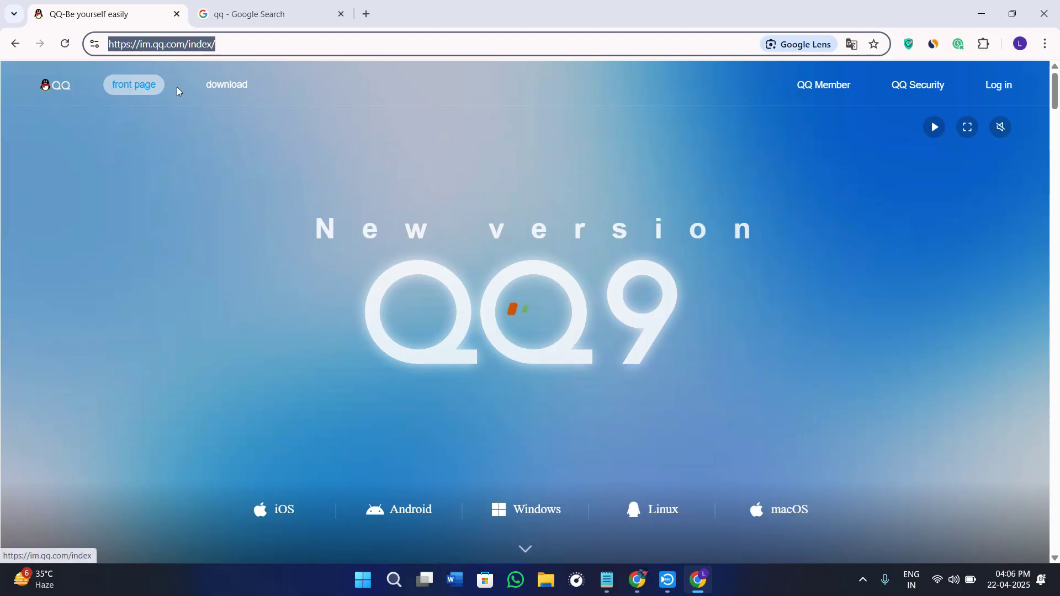
# Step: Go to the download section of the QQ site and examine the platforms offered
pyautogui.click(226, 86)
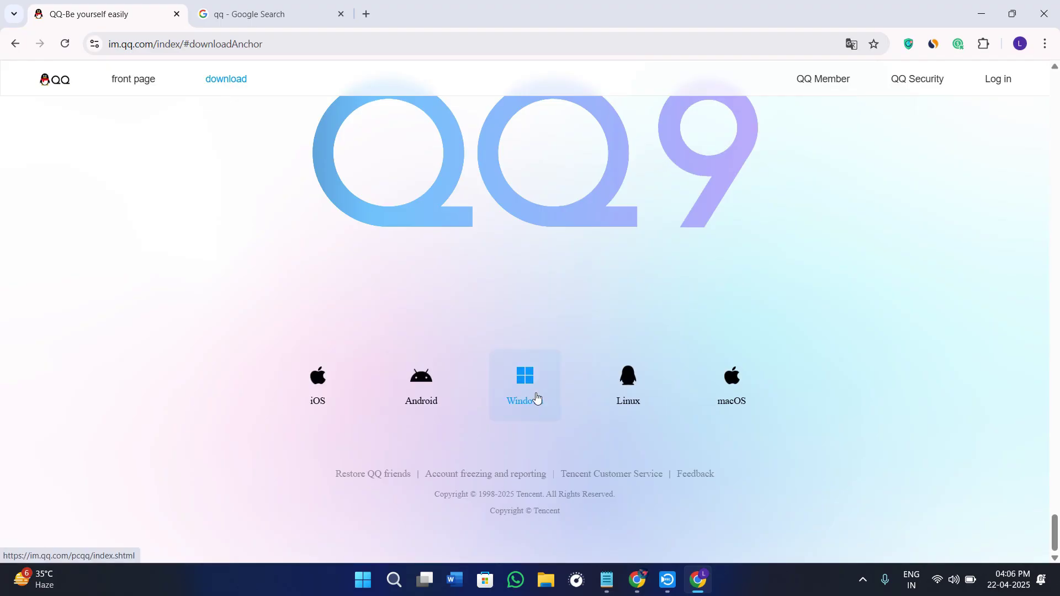
pyautogui.scroll(5, 767, 393)
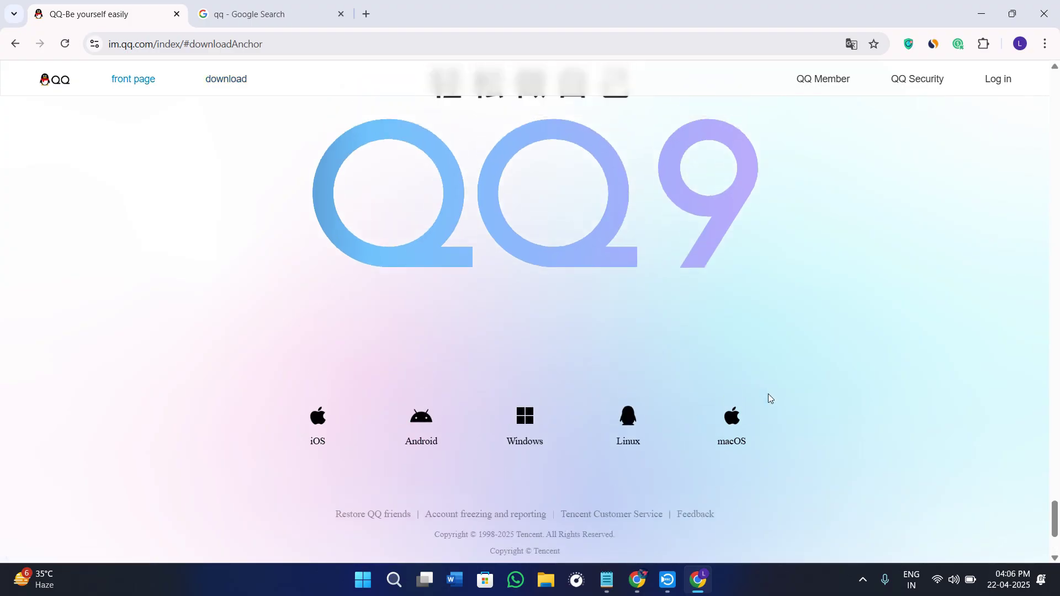
pyautogui.scroll(-3, 770, 413)
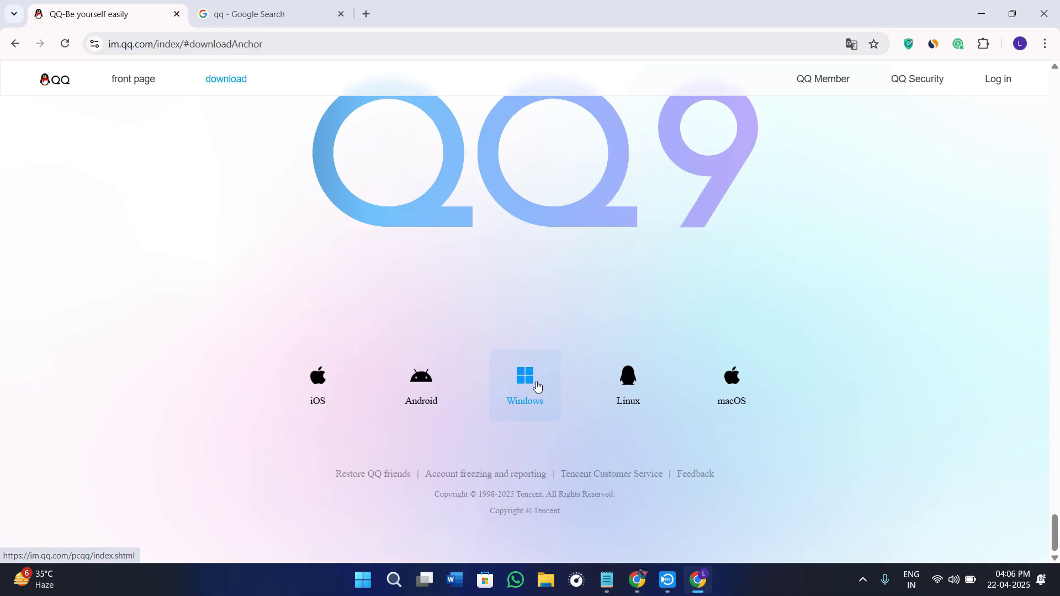
pyautogui.scroll(3, 536, 385)
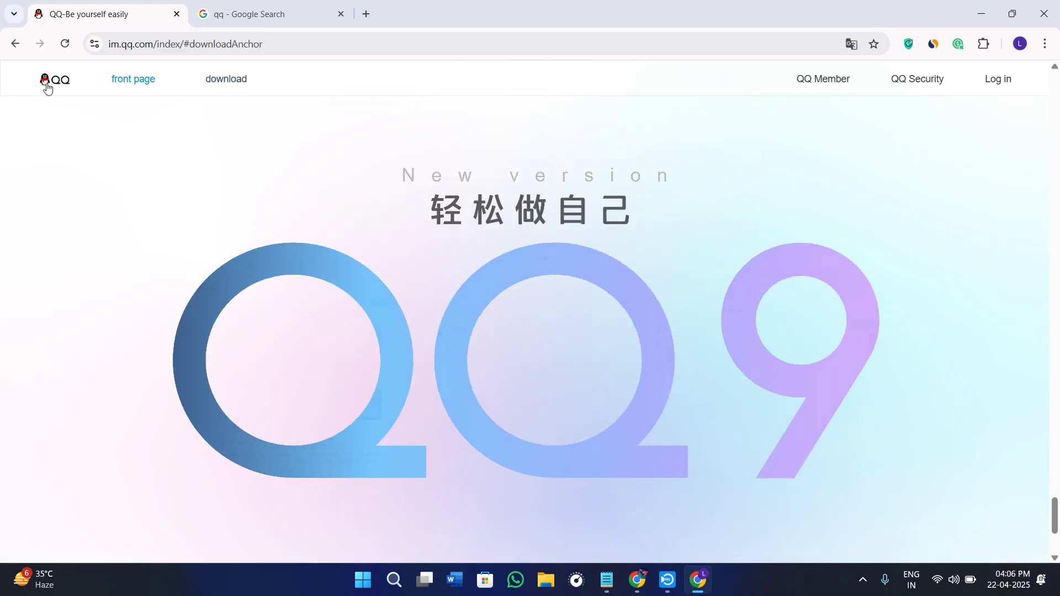
# Step: Return to the QQ site's home page and close the Google search tab
pyautogui.click(47, 86)
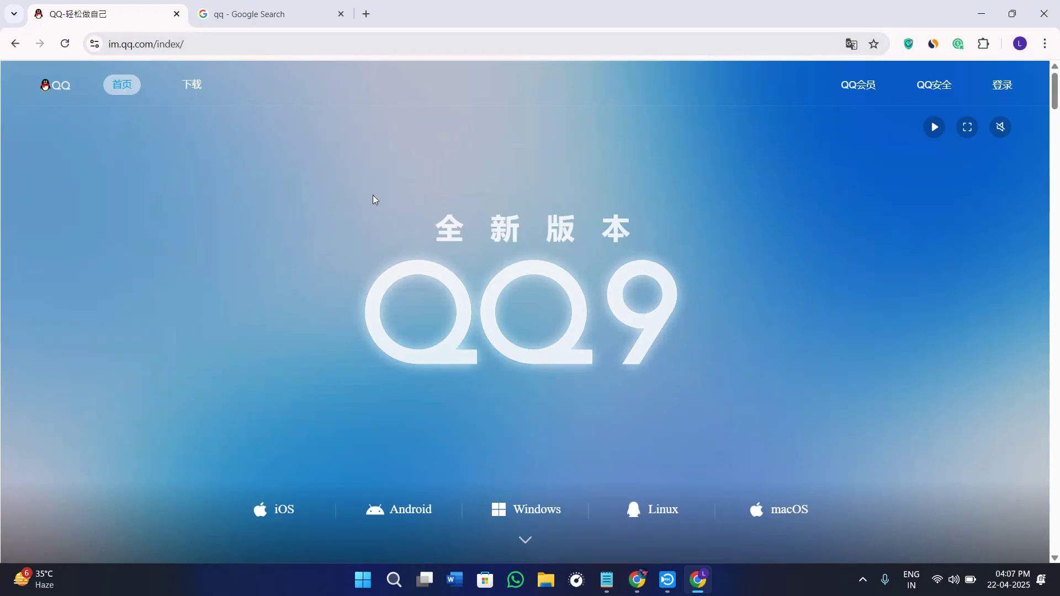
pyautogui.scroll(-4, 373, 199)
pyautogui.scroll(2, 375, 200)
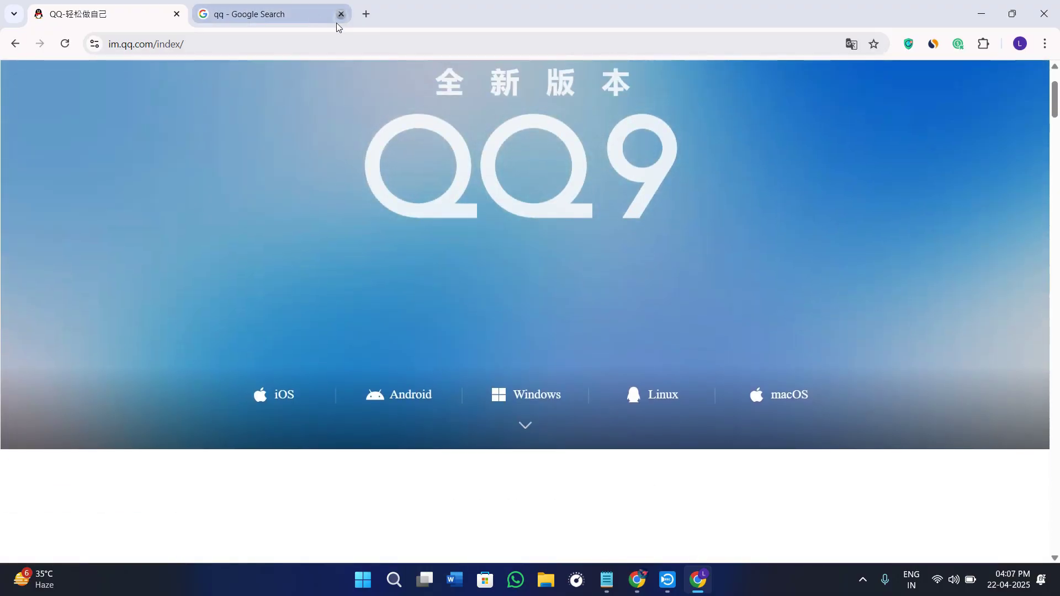
pyautogui.click(339, 14)
pyautogui.scroll(2, 275, 225)
# Step: Translate the QQ home page from Chinese (Simplified) to English and dismiss the translation popup
pyautogui.rightClick(284, 142)
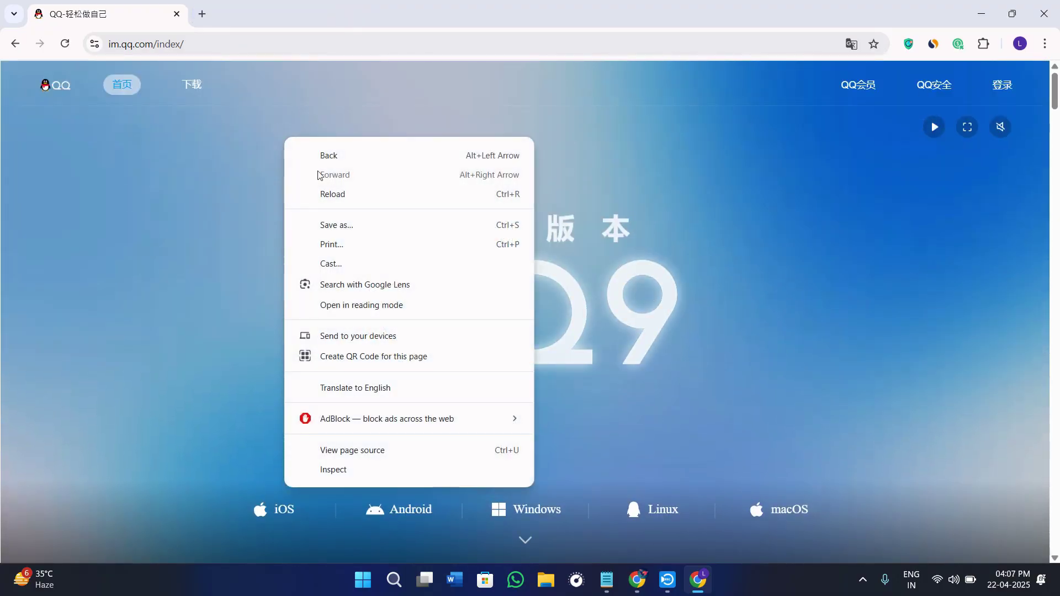
pyautogui.click(393, 386)
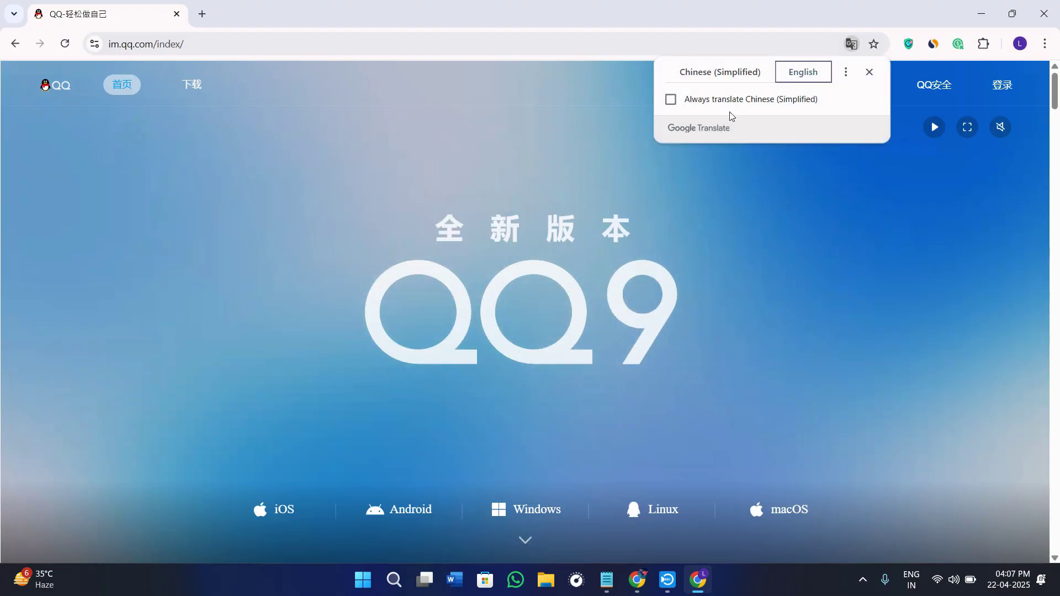
pyautogui.click(718, 74)
pyautogui.click(822, 72)
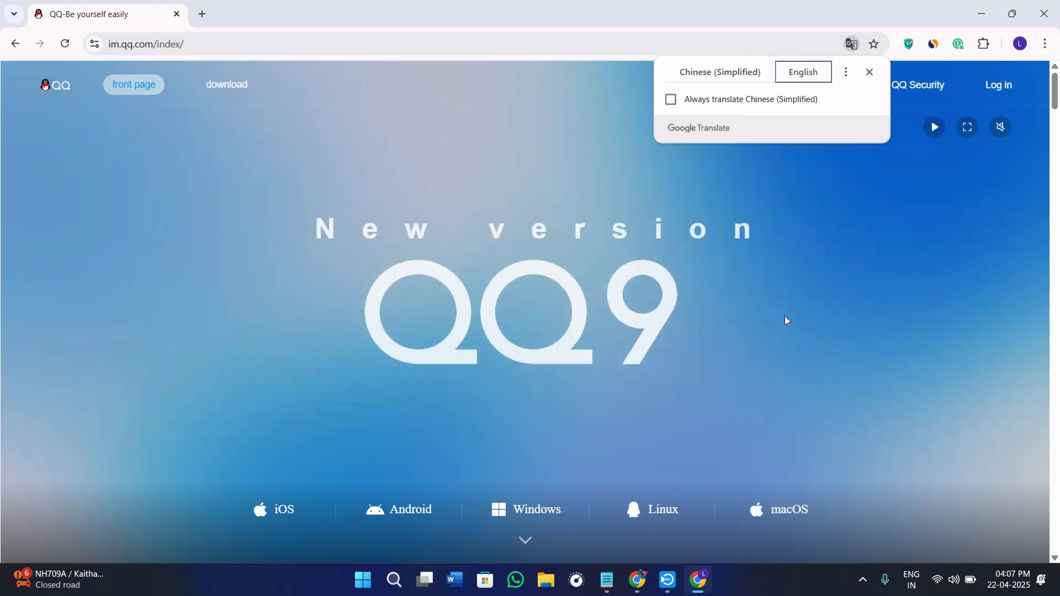
pyautogui.click(914, 205)
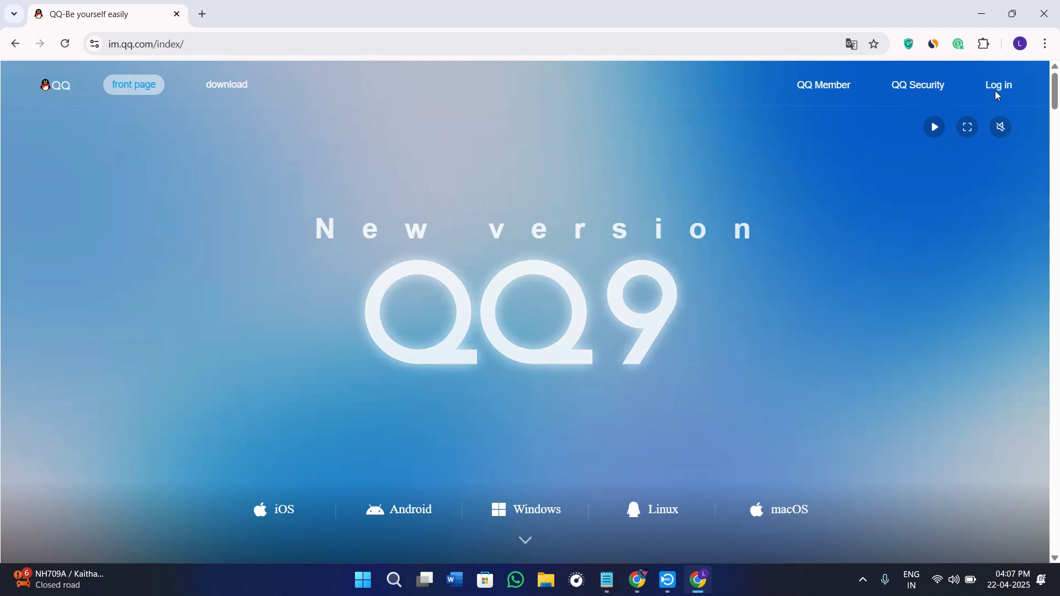
# Step: Open the QQ login dialog and try to translate its Chinese (Simplified) text to English
pyautogui.click(997, 88)
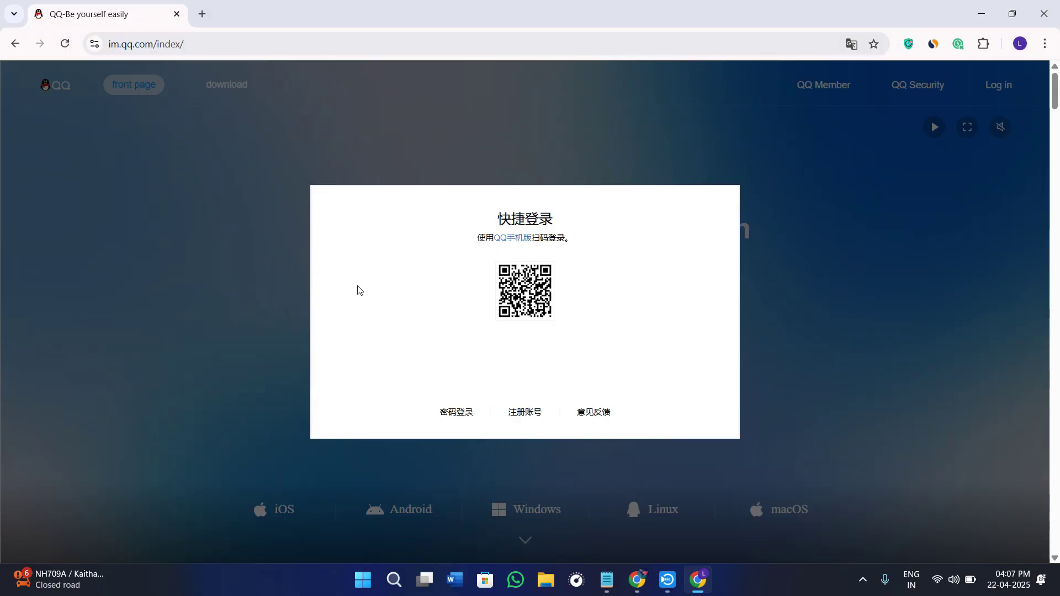
pyautogui.rightClick(410, 278)
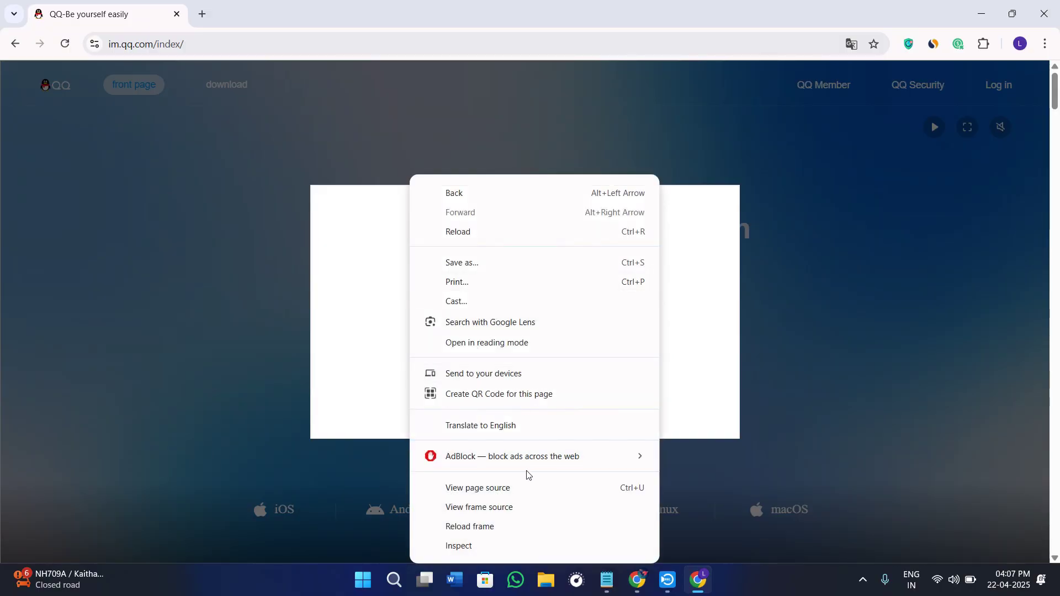
pyautogui.click(499, 426)
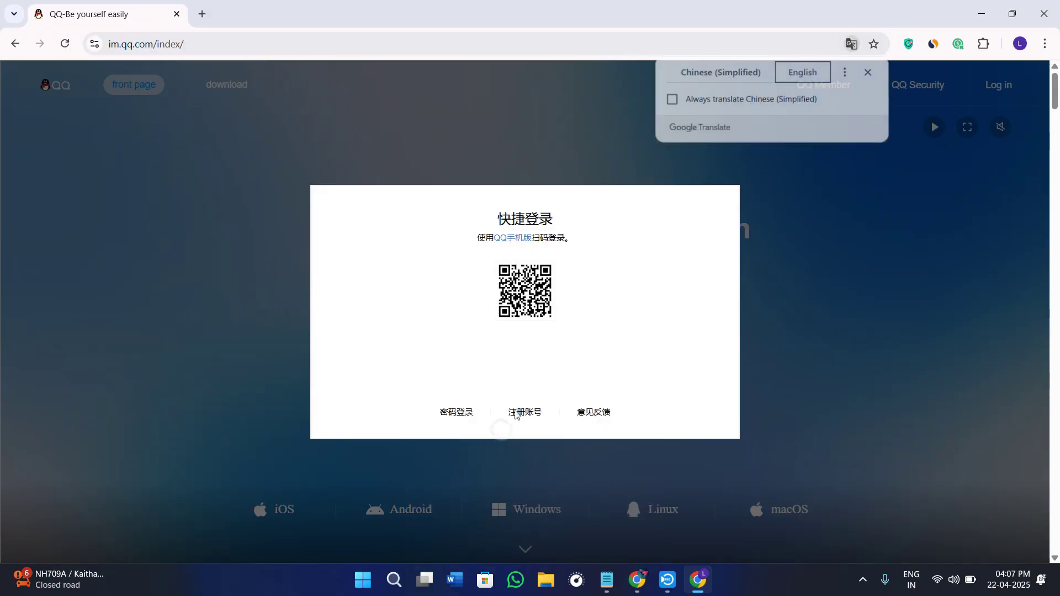
pyautogui.click(717, 80)
pyautogui.click(804, 75)
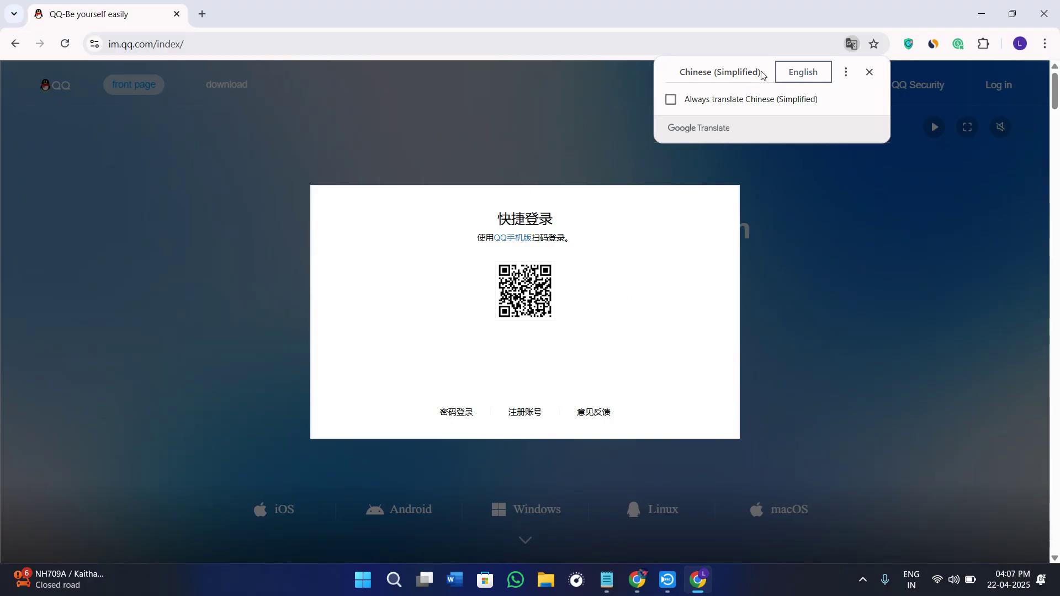
pyautogui.click(817, 74)
pyautogui.click(732, 66)
pyautogui.click(810, 72)
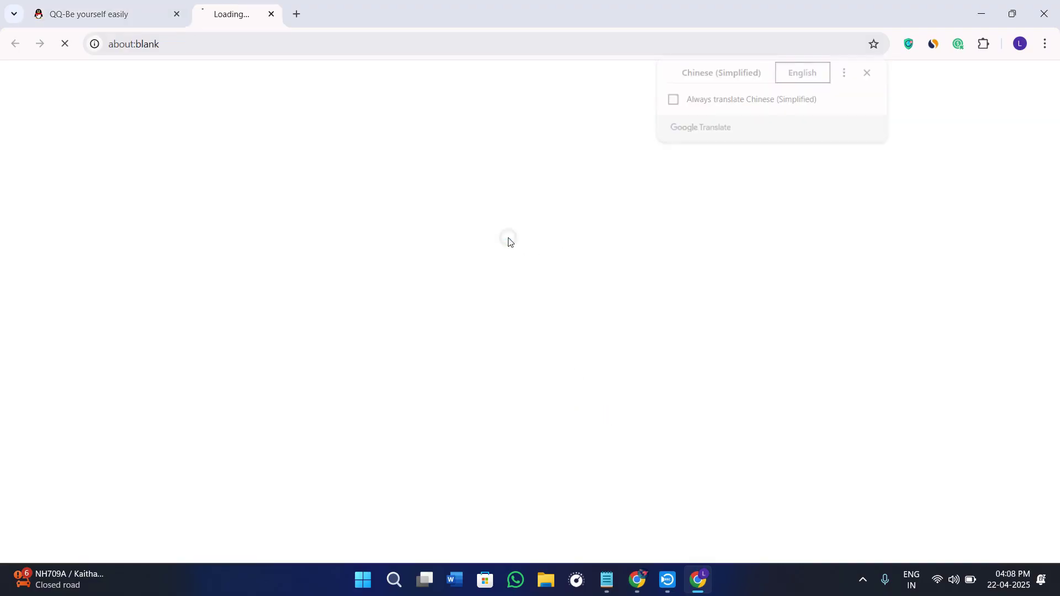
# Step: Follow the QQ mobile version link in the login dialog and translate the resulting page to English
pyautogui.click(506, 238)
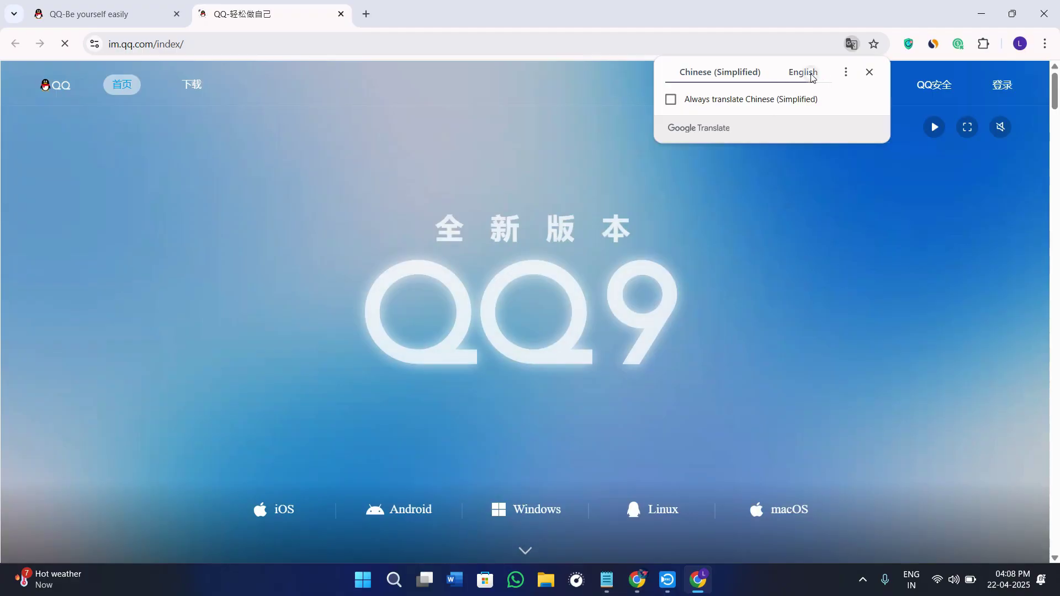
pyautogui.click(812, 77)
pyautogui.scroll(-5, 779, 353)
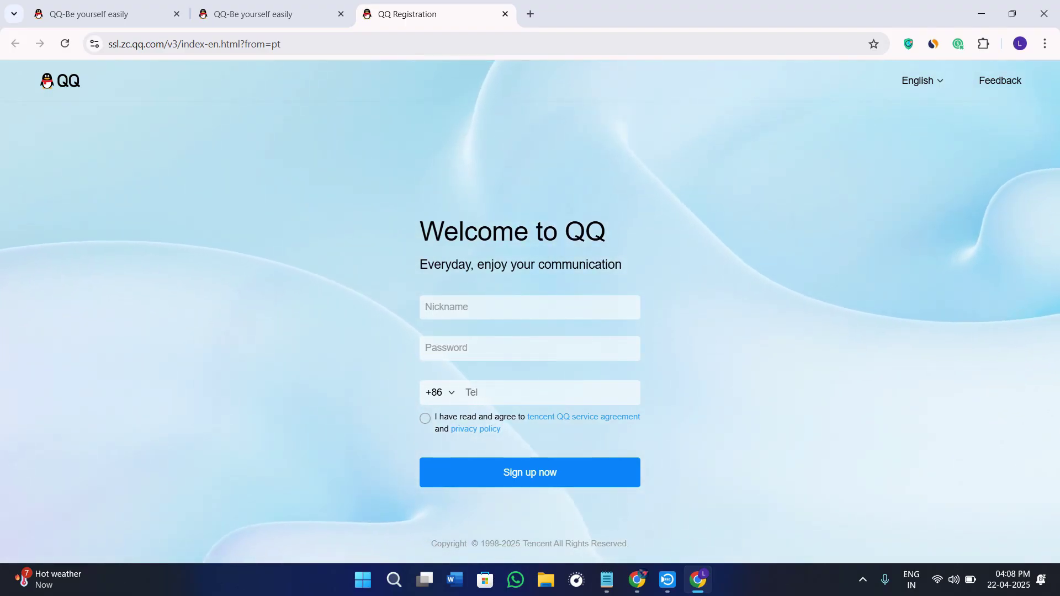
# Step: Go through the nickname, password and telephone fields and the agreement area of the QQ registration form without filling them in
pyautogui.click(448, 307)
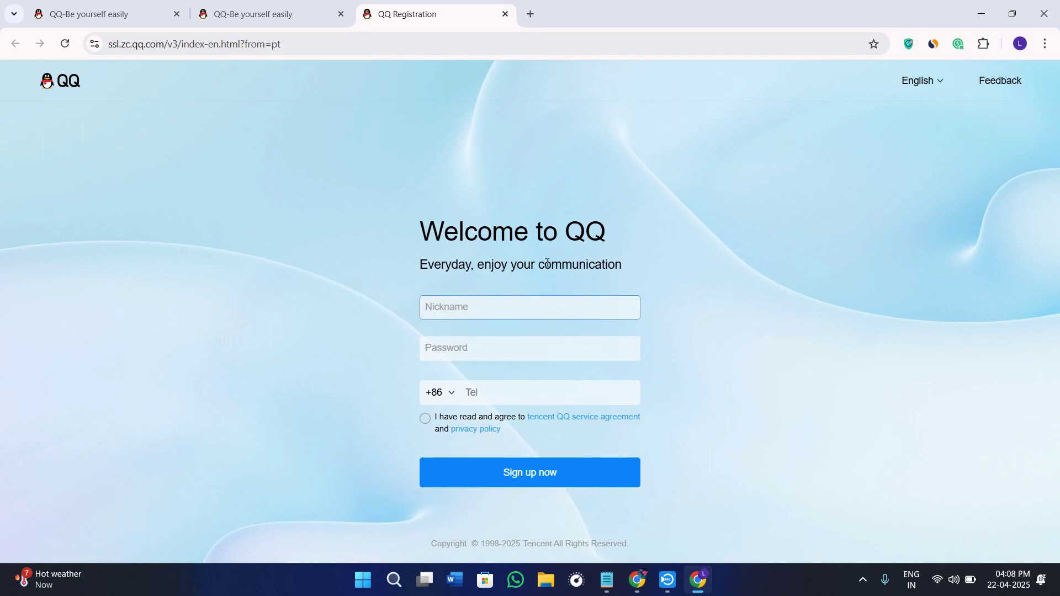
pyautogui.click(463, 353)
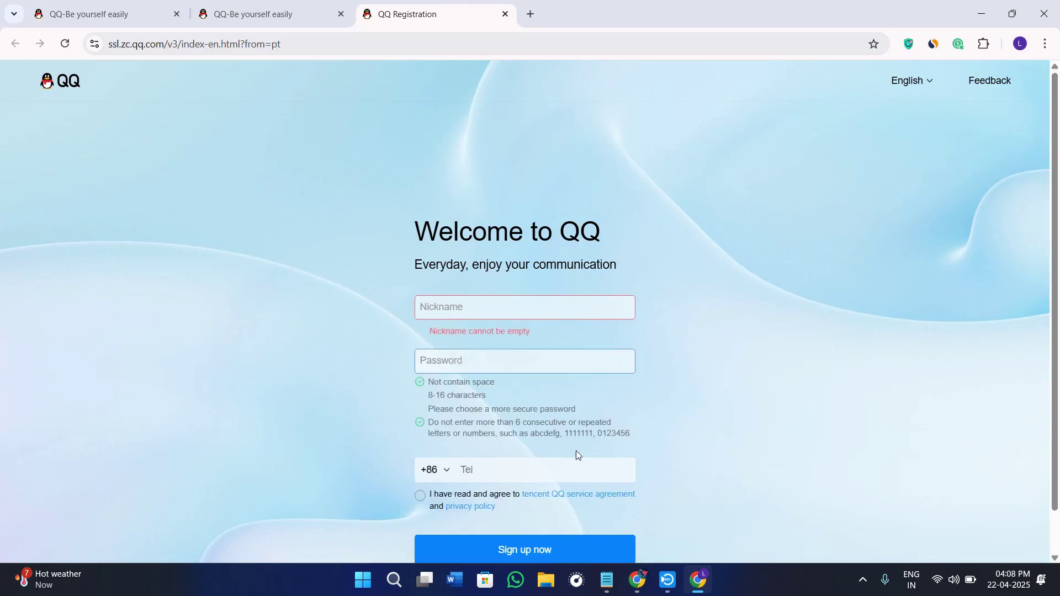
pyautogui.click(430, 469)
pyautogui.click(480, 416)
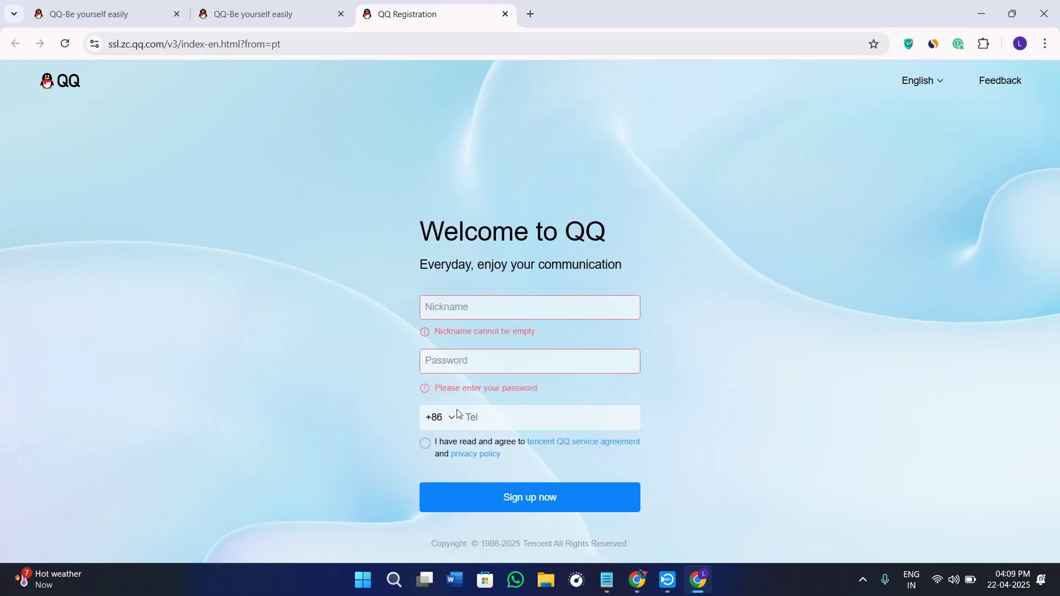
pyautogui.click(424, 459)
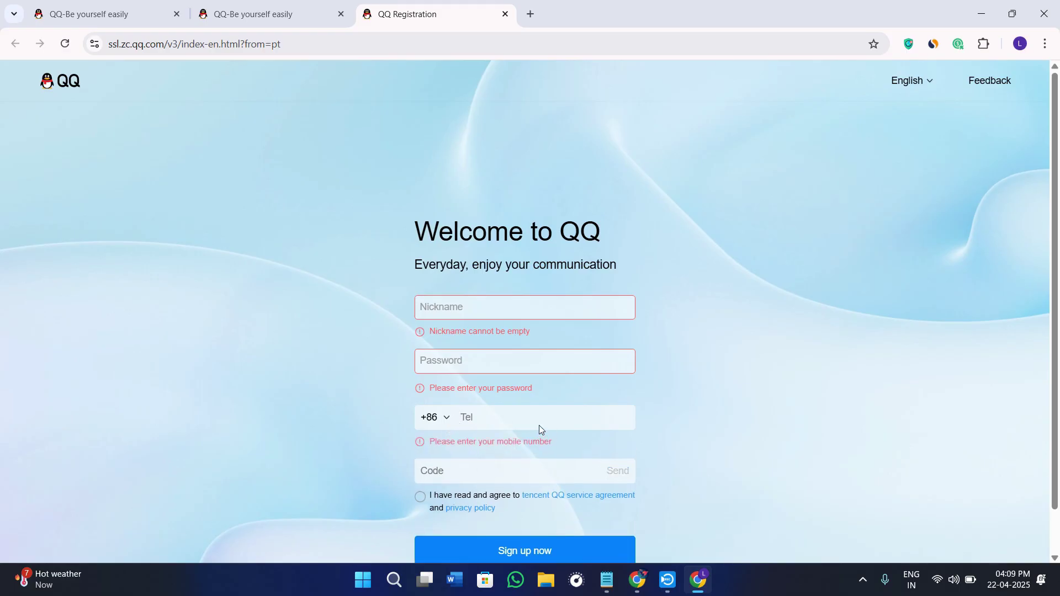
pyautogui.scroll(-1, 635, 420)
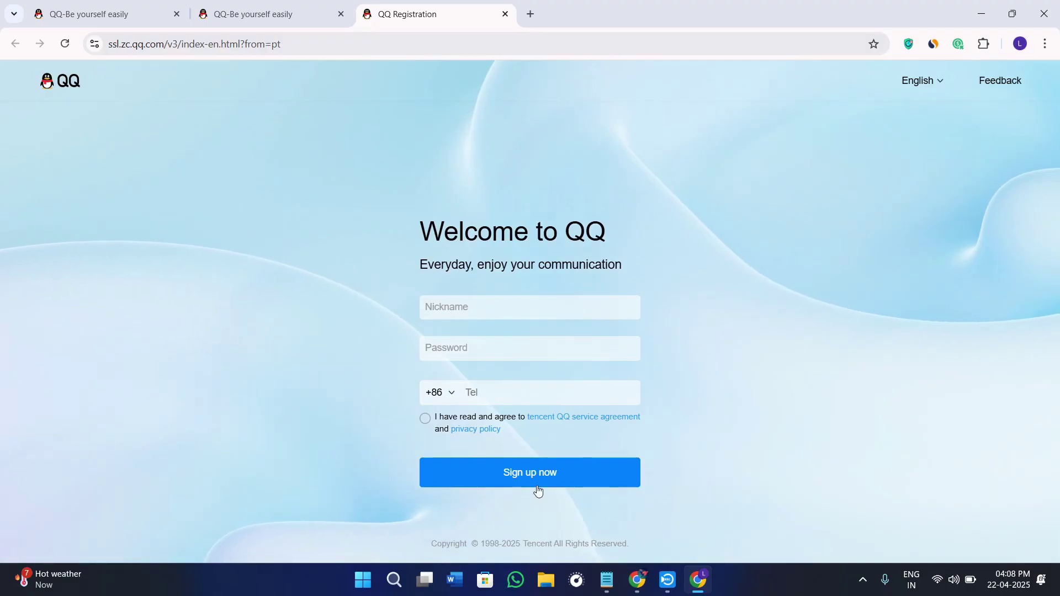
# Step: Return to the first QQ home page tab, reload it to clear the login dialog, and view the QQ9 section
pyautogui.click(254, 14)
pyautogui.click(66, 17)
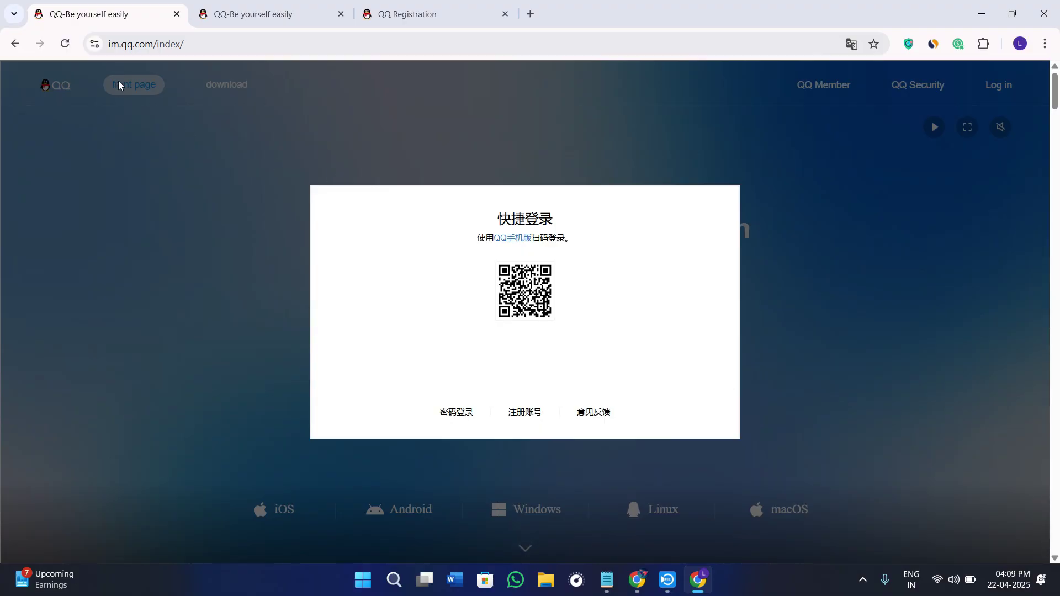
pyautogui.click(61, 44)
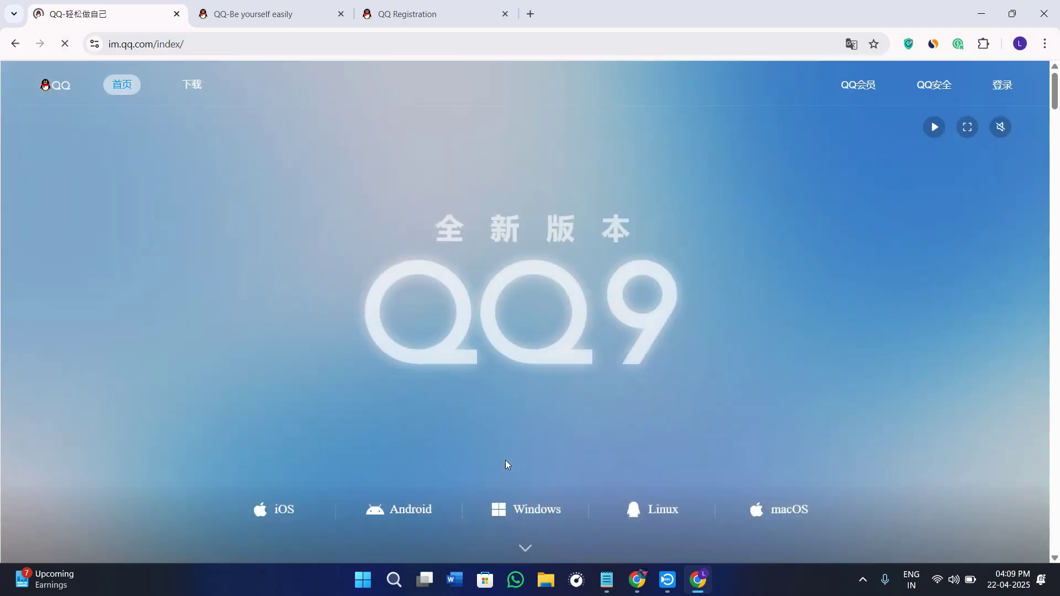
pyautogui.scroll(-4, 497, 475)
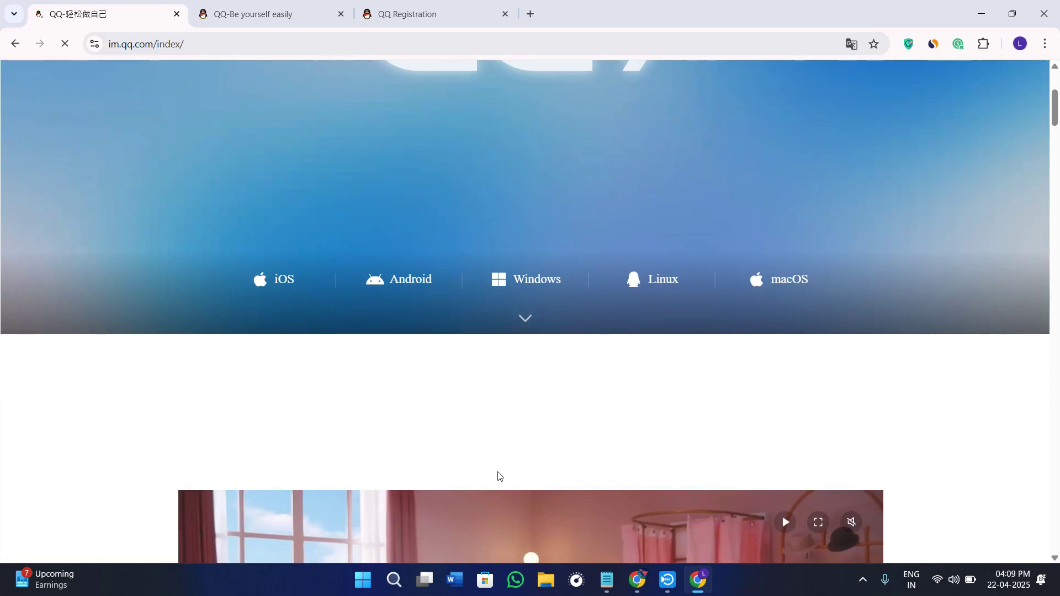
pyautogui.scroll(-2, 497, 476)
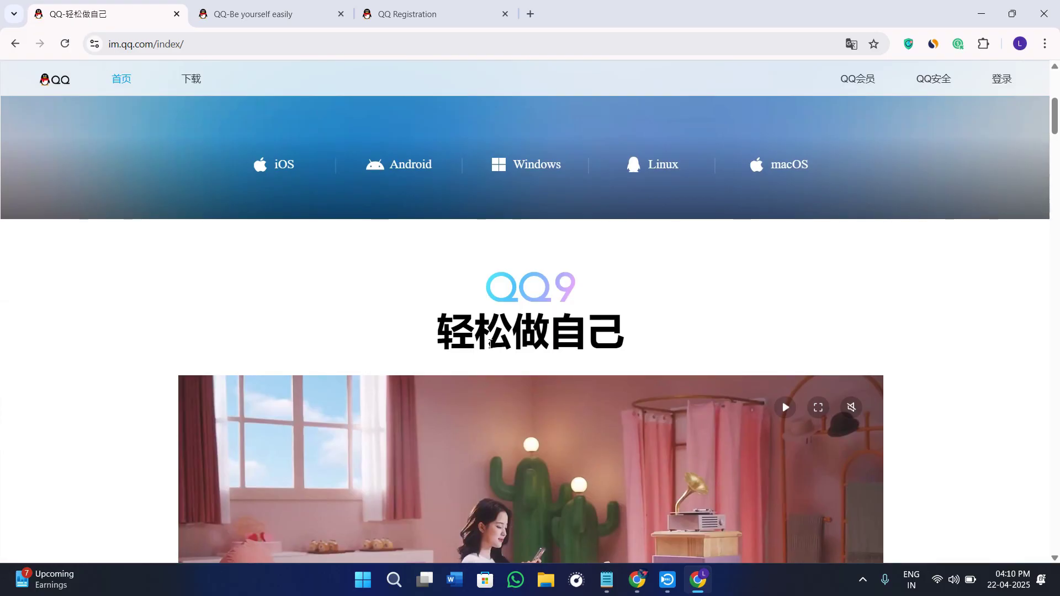
# Step: Check the full web address of the other QQ page with the password login, and return to the registration page
pyautogui.hotkey('ctrl', 'Tab')
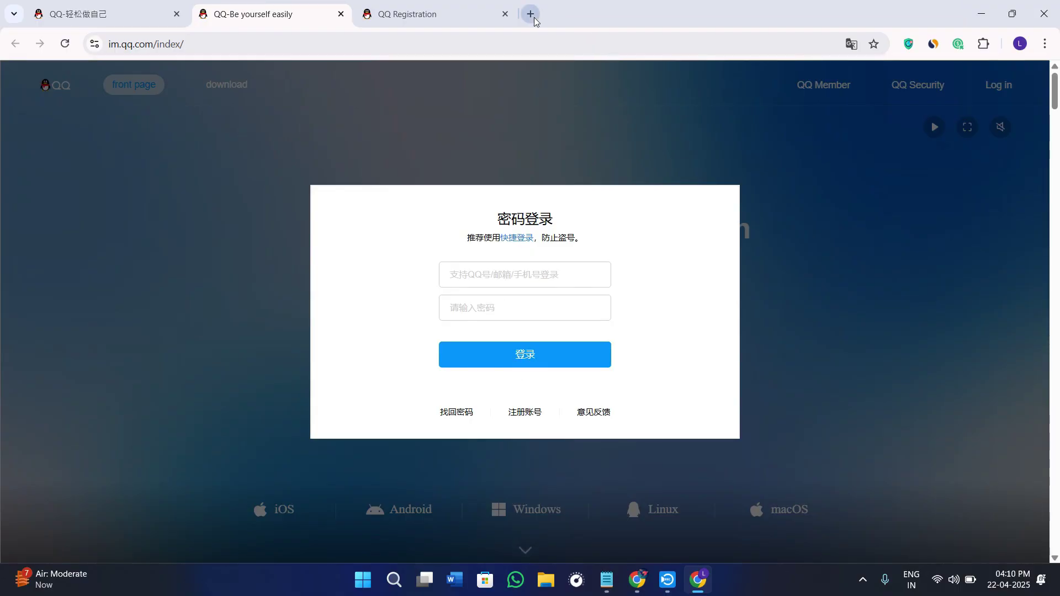
pyautogui.click(141, 44)
pyautogui.click(144, 44)
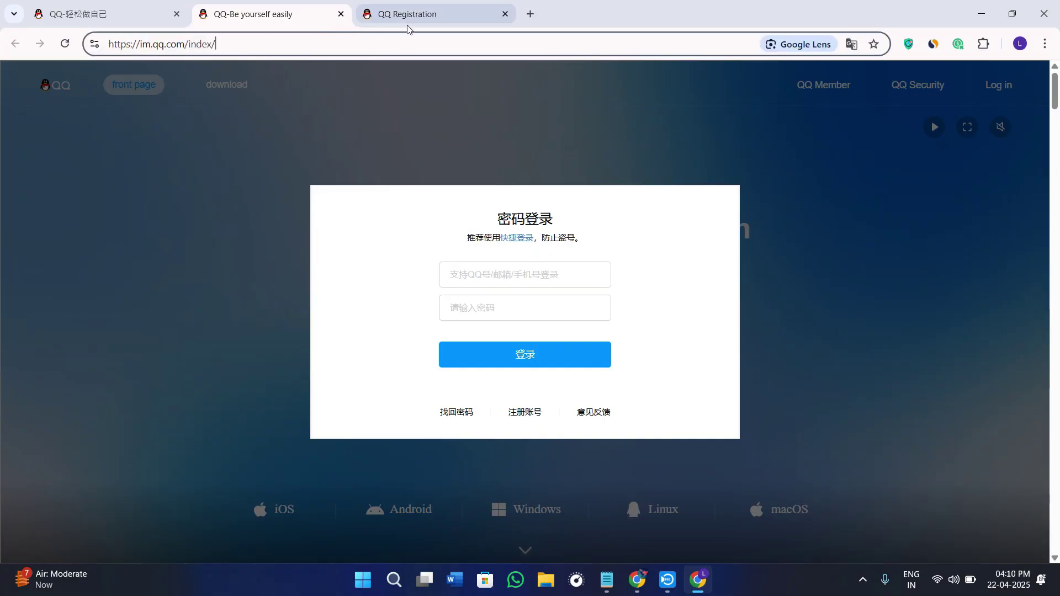
pyautogui.click(472, 7)
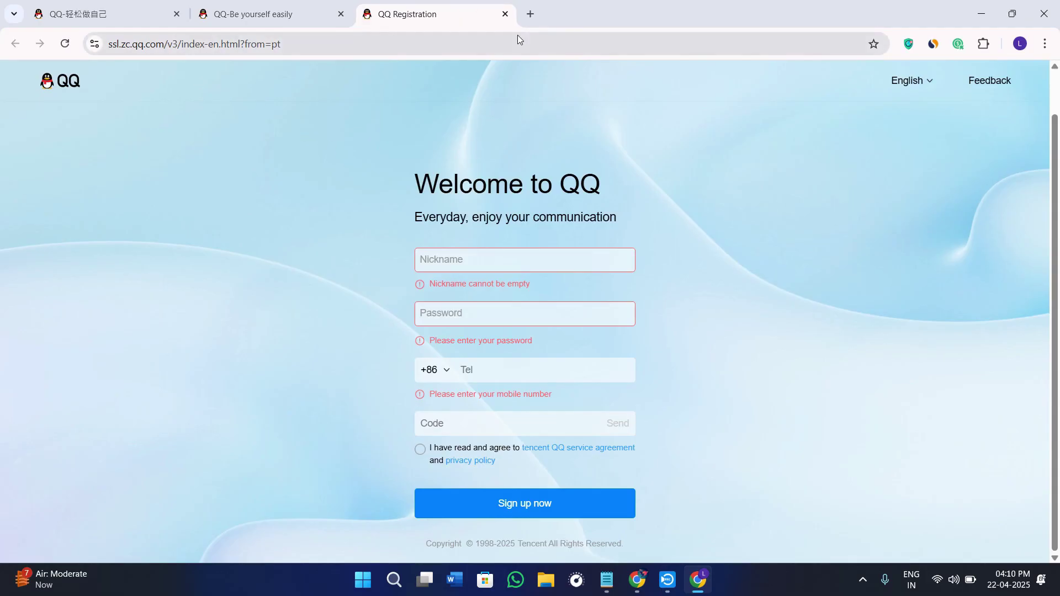
# Step: Try to open zz.qq.com in a new browser tab, go back, and check the VPN extension's connection
pyautogui.click(530, 13)
pyautogui.click(530, 42)
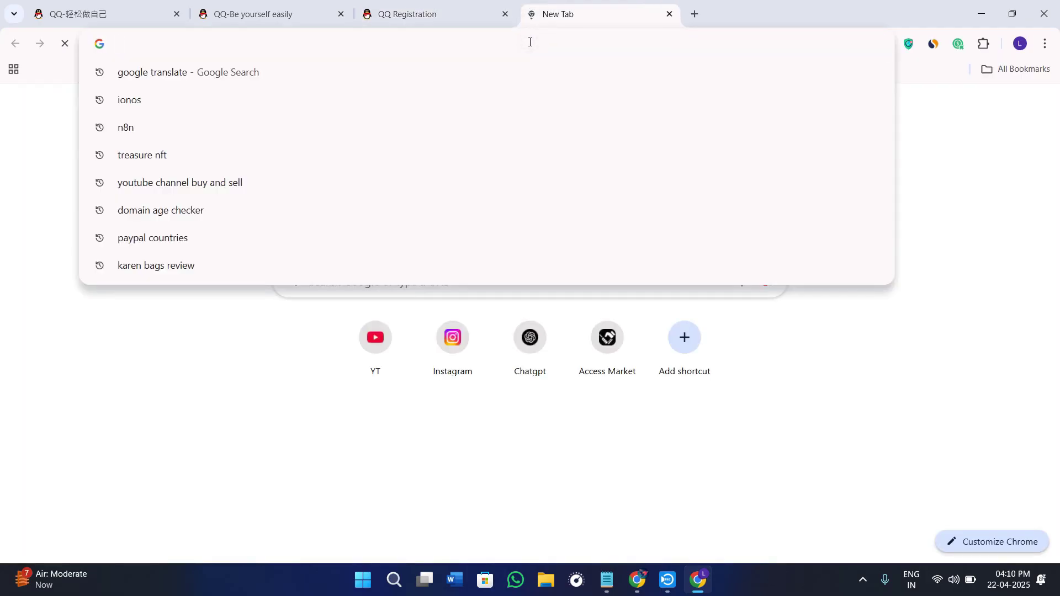
pyautogui.write('zz')
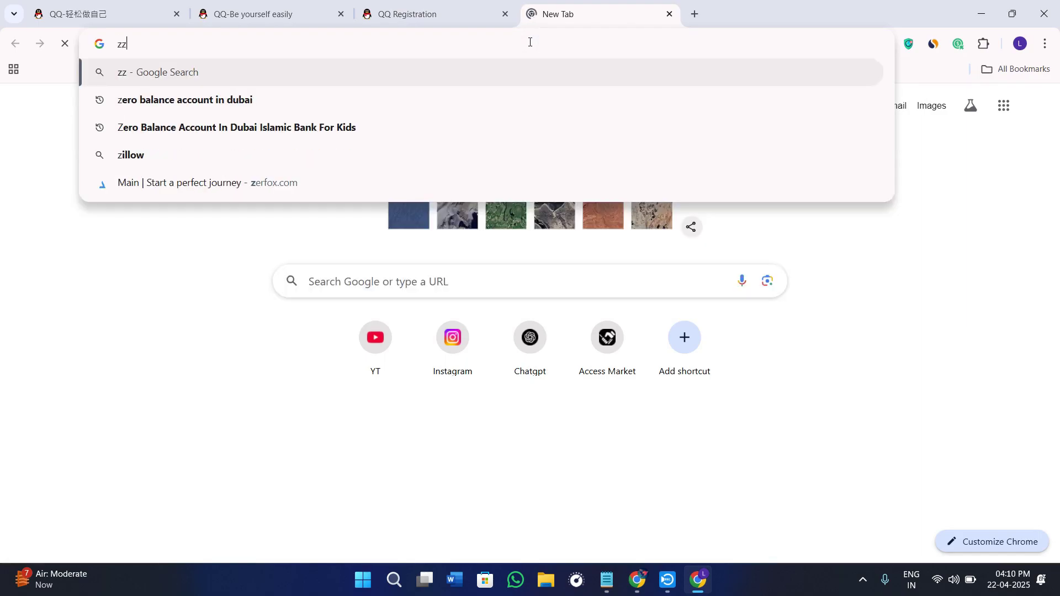
pyautogui.write('.')
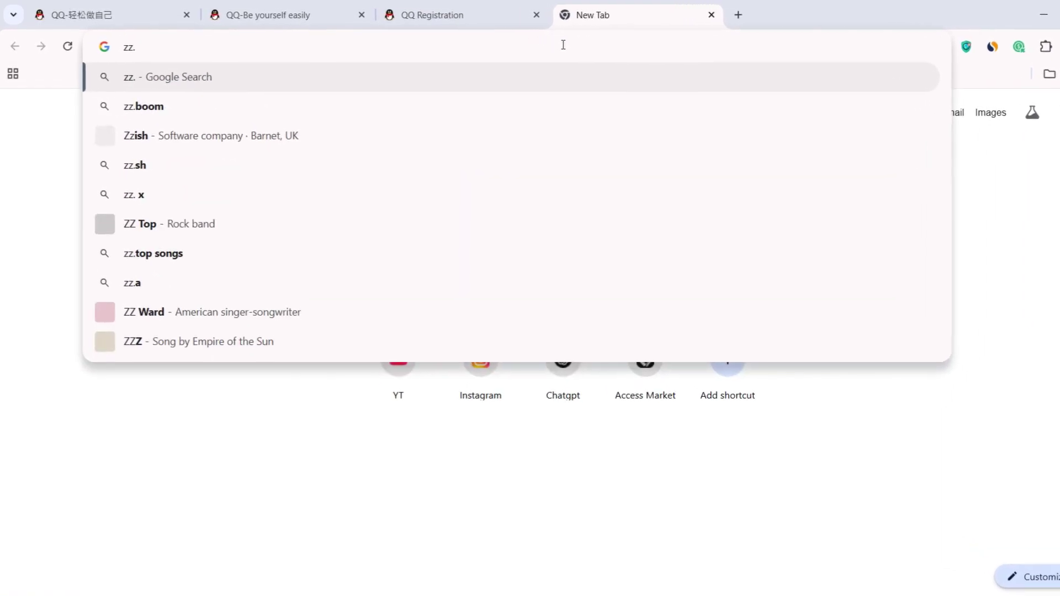
pyautogui.write('qq.')
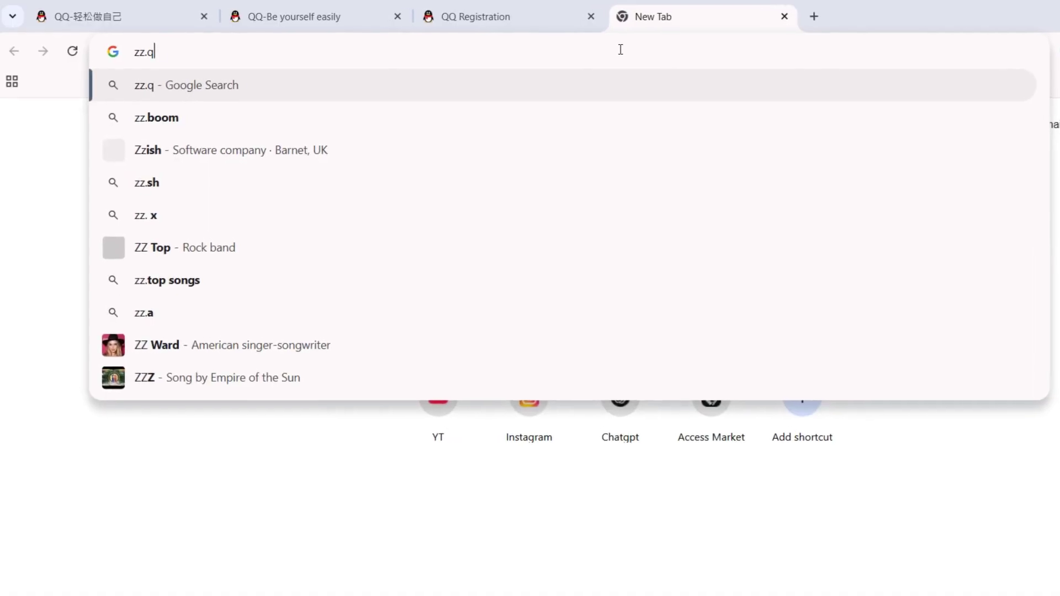
pyautogui.write('com')
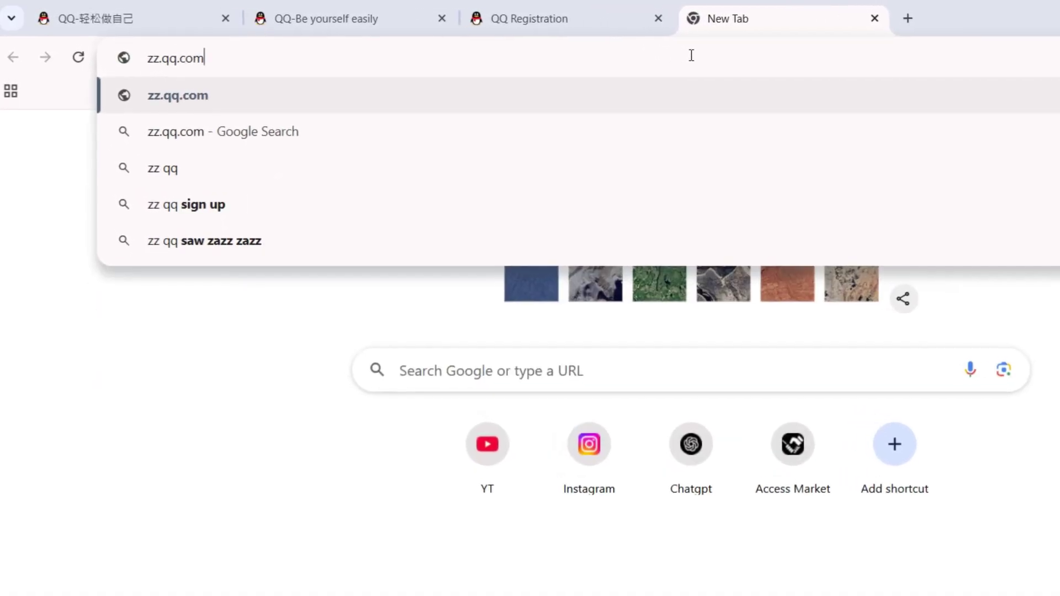
pyautogui.press('Return')
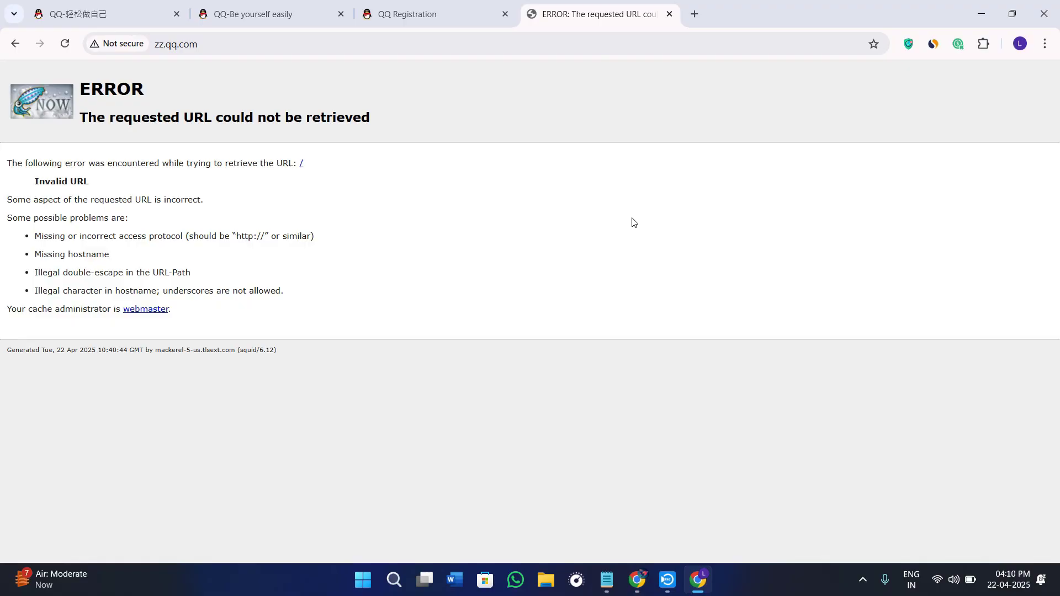
pyautogui.hotkey('alt', 'Left')
pyautogui.click(909, 43)
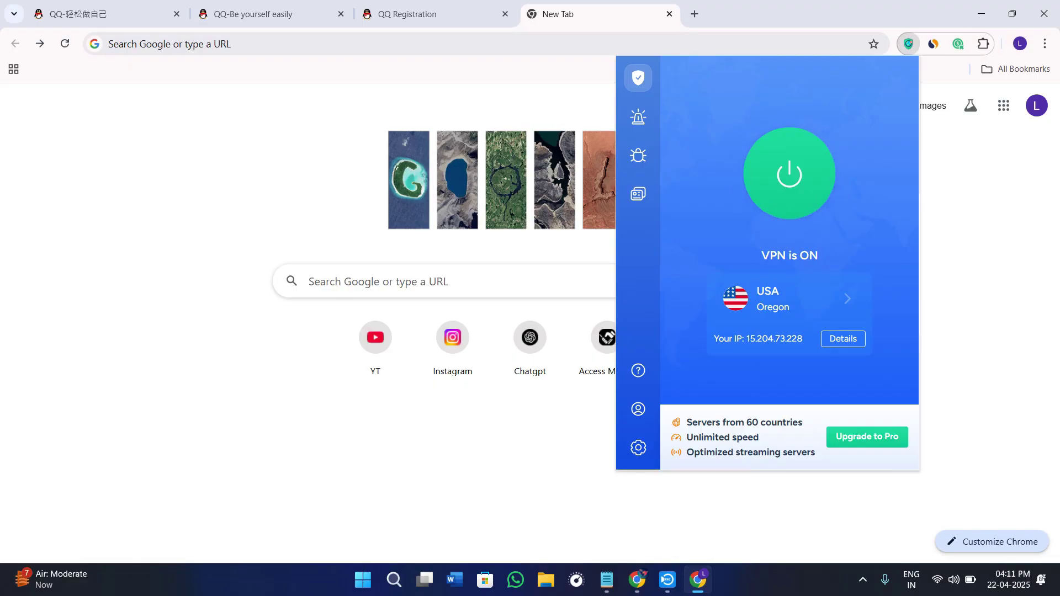
# Step: Look over the QQ9 feature sections of the original QQ home page and open its login dialog
pyautogui.click(82, 14)
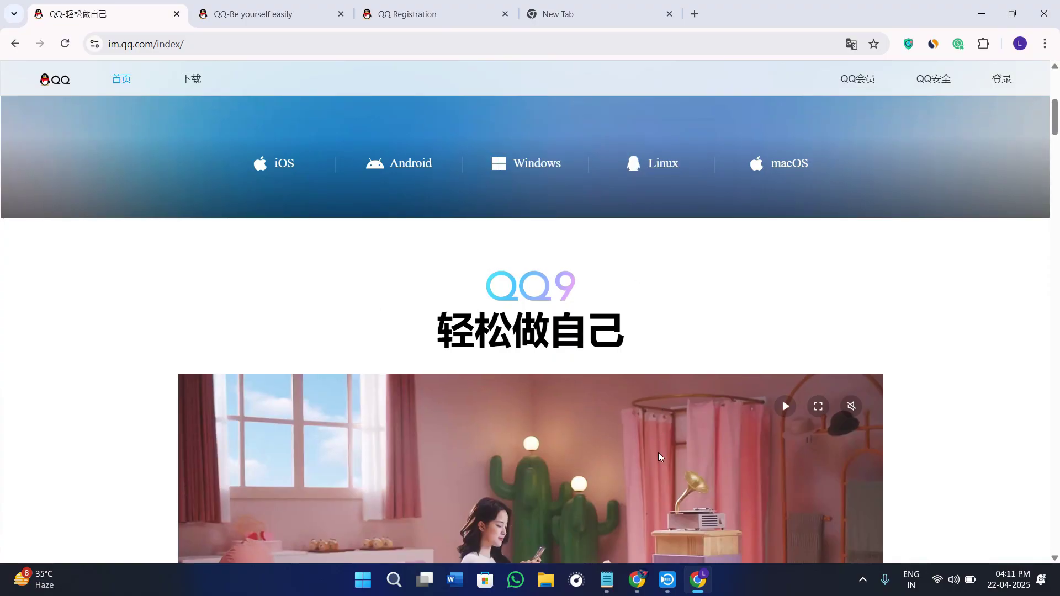
pyautogui.scroll(-2, 658, 452)
pyautogui.scroll(-2, 665, 479)
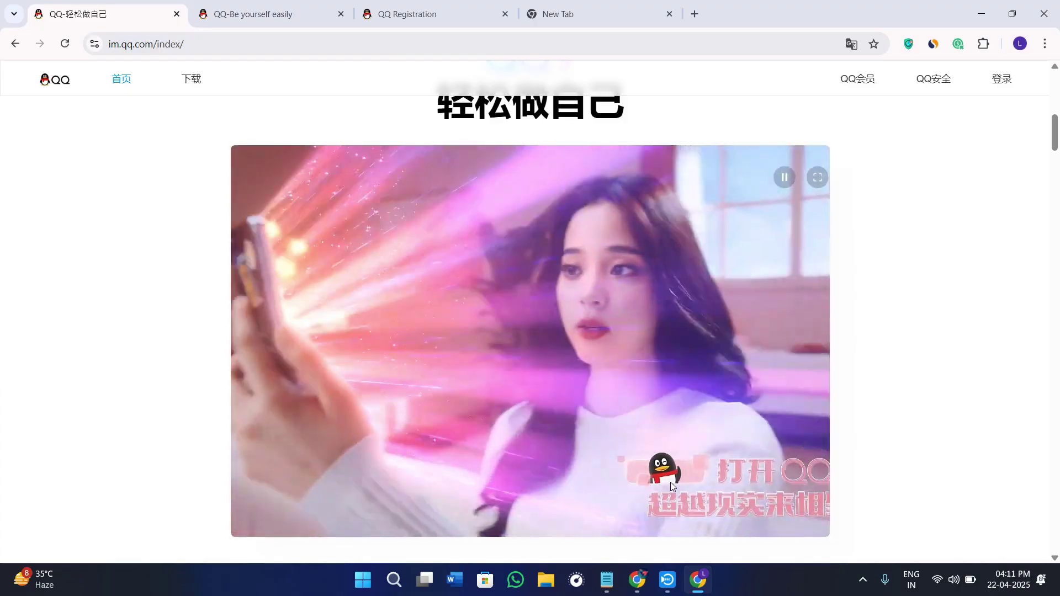
pyautogui.scroll(-2, 670, 482)
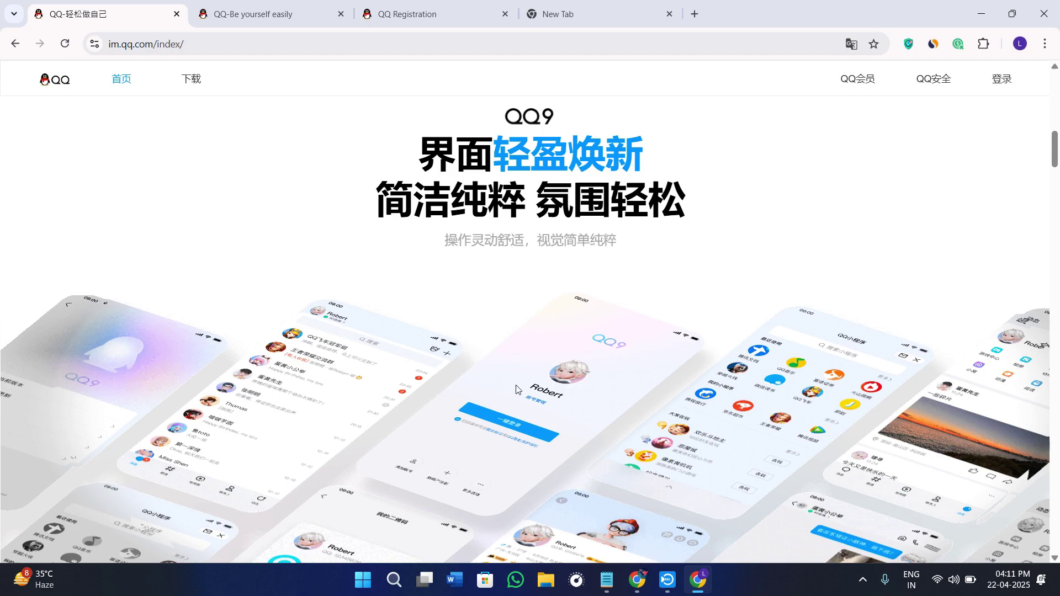
pyautogui.scroll(-6, 565, 393)
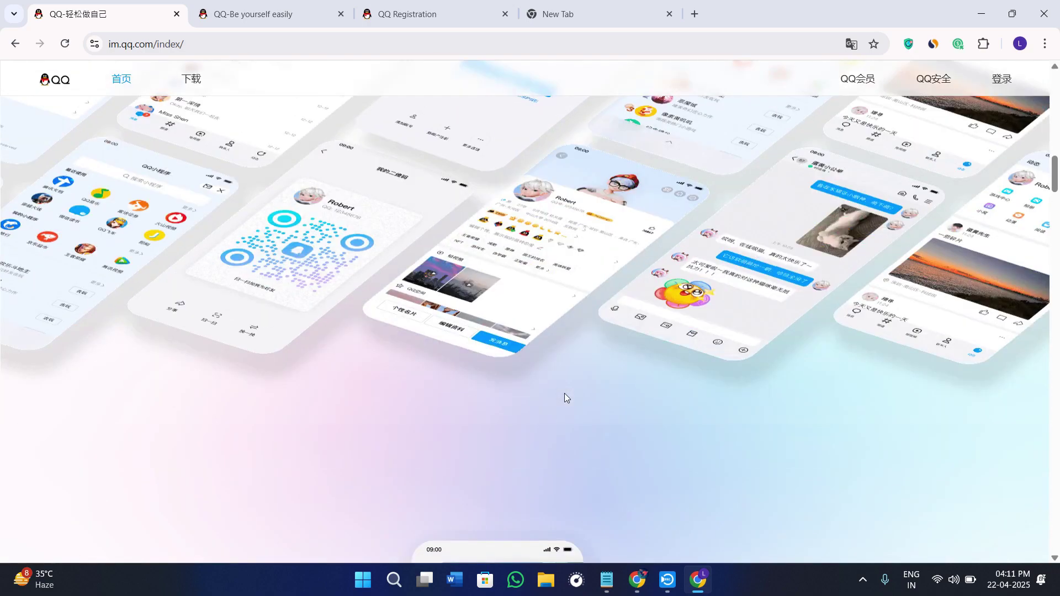
pyautogui.scroll(6, 566, 394)
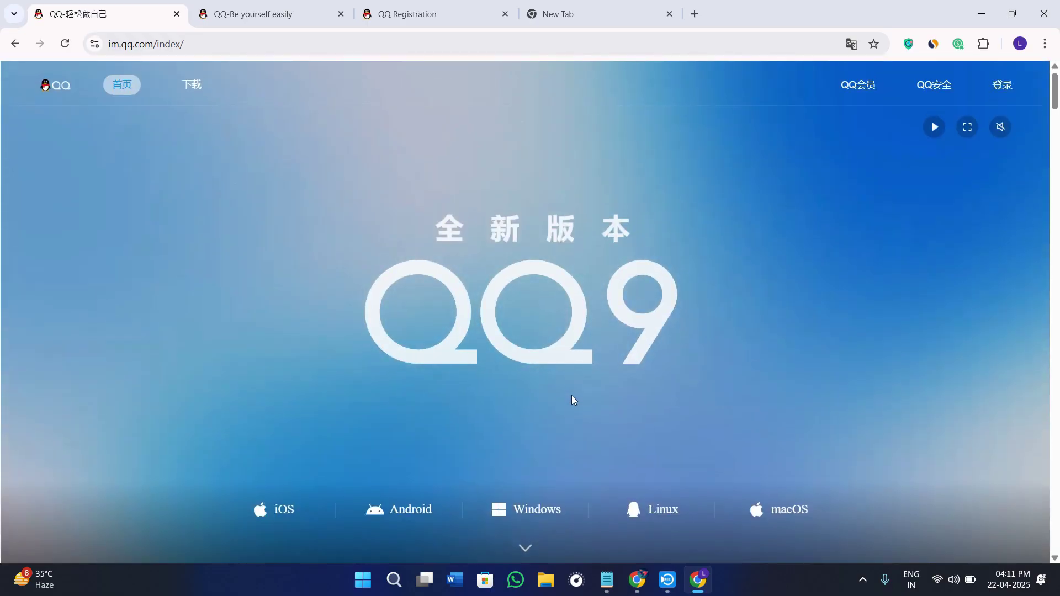
pyautogui.click(1002, 85)
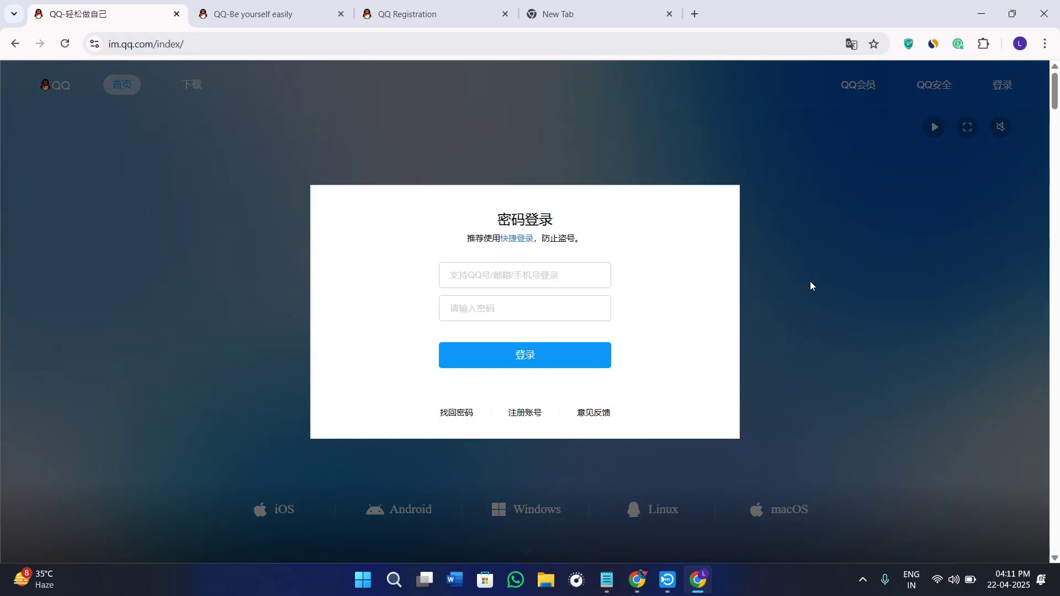